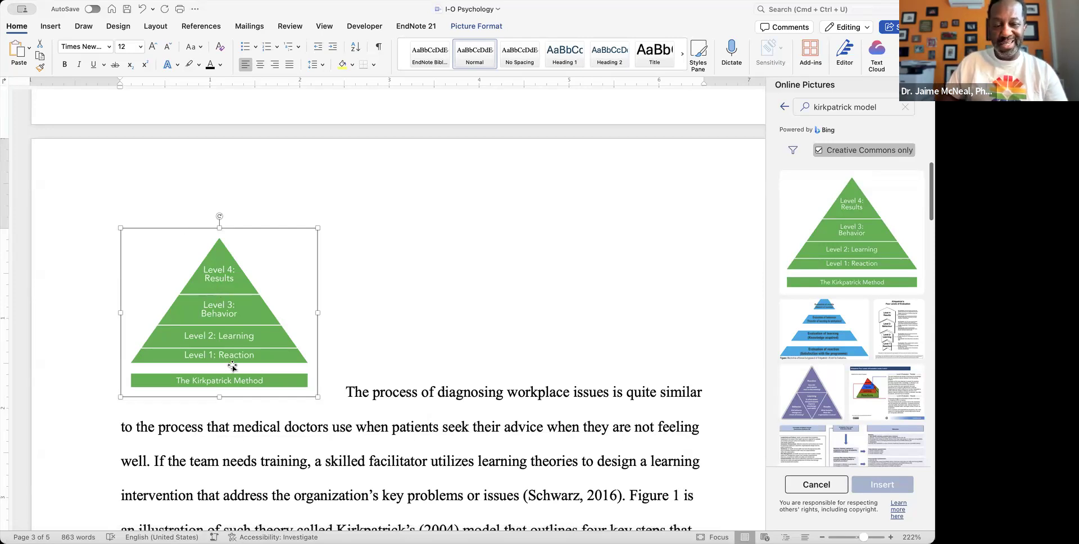
{"action": "right_click", "coordinate": [231, 325]}
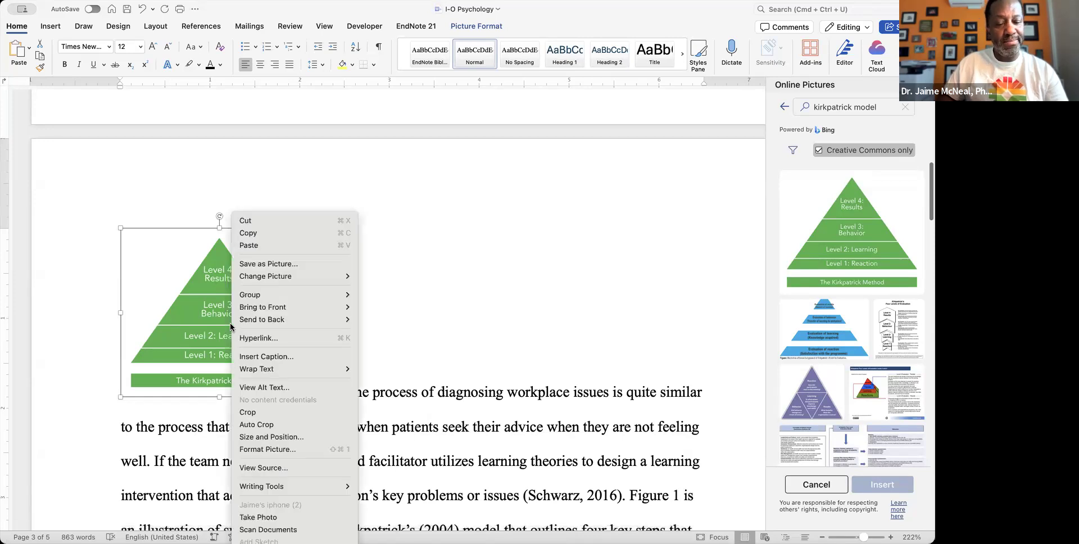
{"action": "mouse_move", "coordinate": [268, 372]}
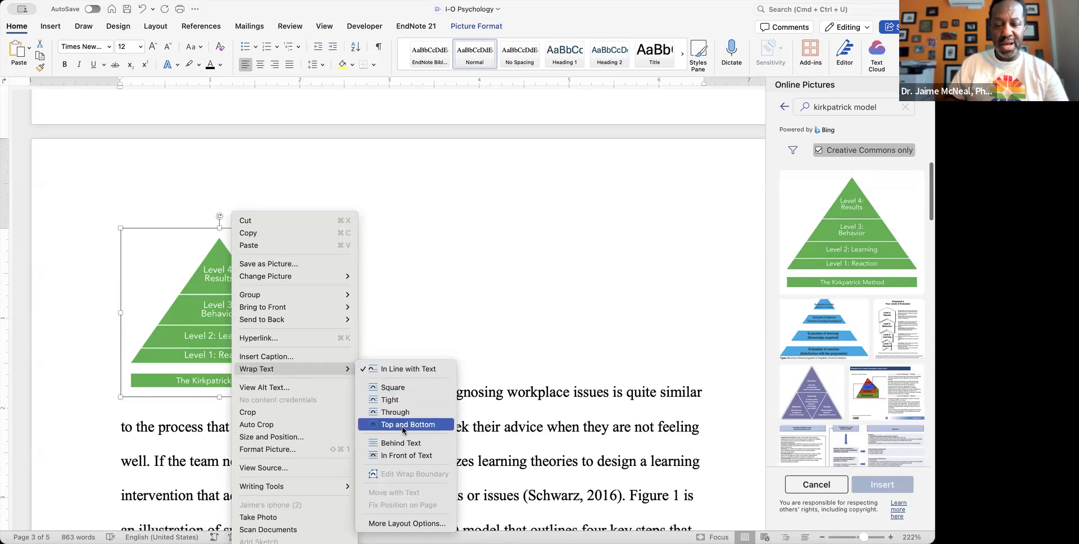
{"action": "left_click", "coordinate": [428, 257]}
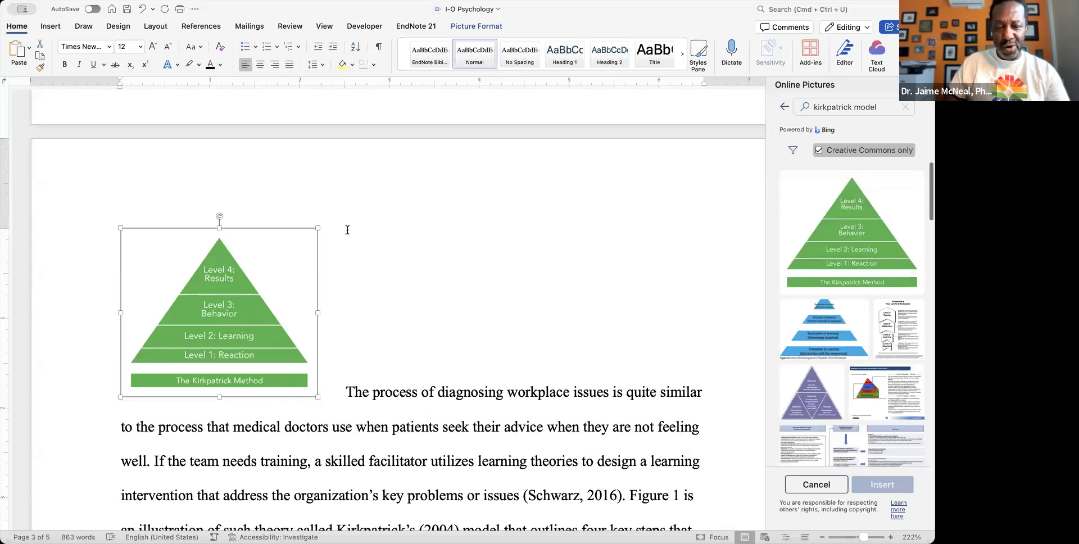
Set the Kirkpatrick pyramid picture's text wrapping to Square.
{"action": "right_click", "coordinate": [268, 310]}
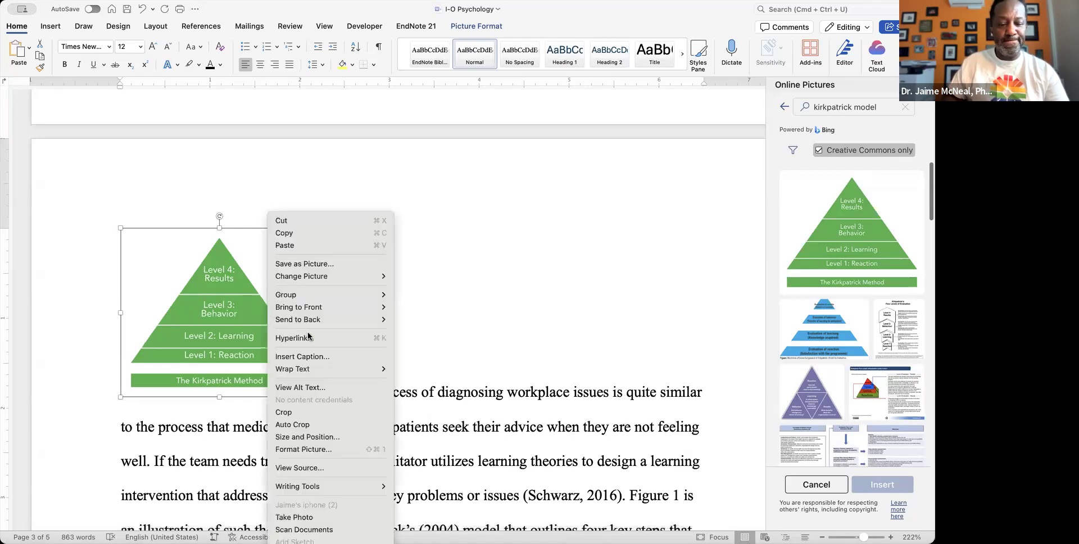
{"action": "mouse_move", "coordinate": [330, 372]}
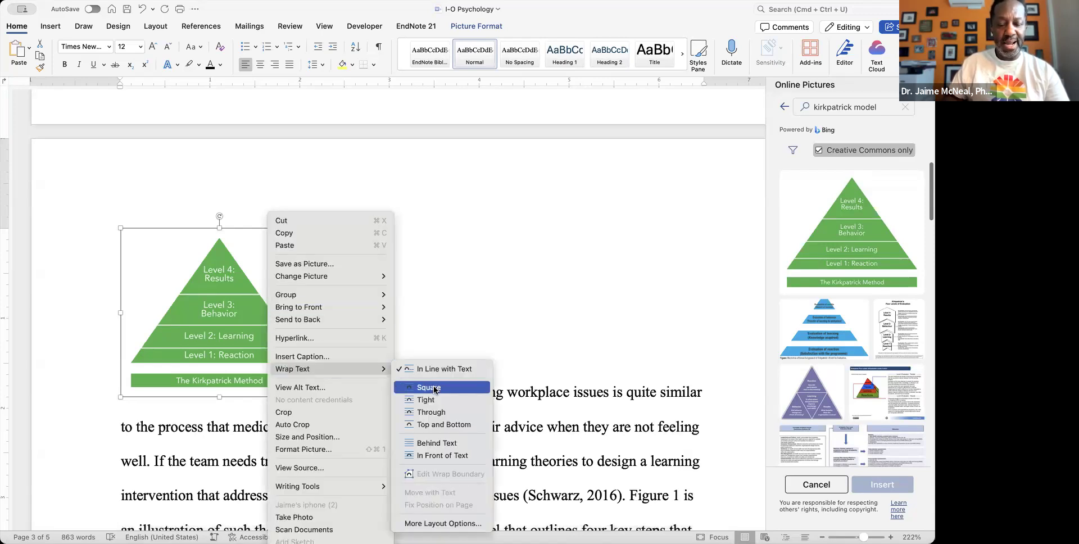
{"action": "left_click", "coordinate": [436, 389]}
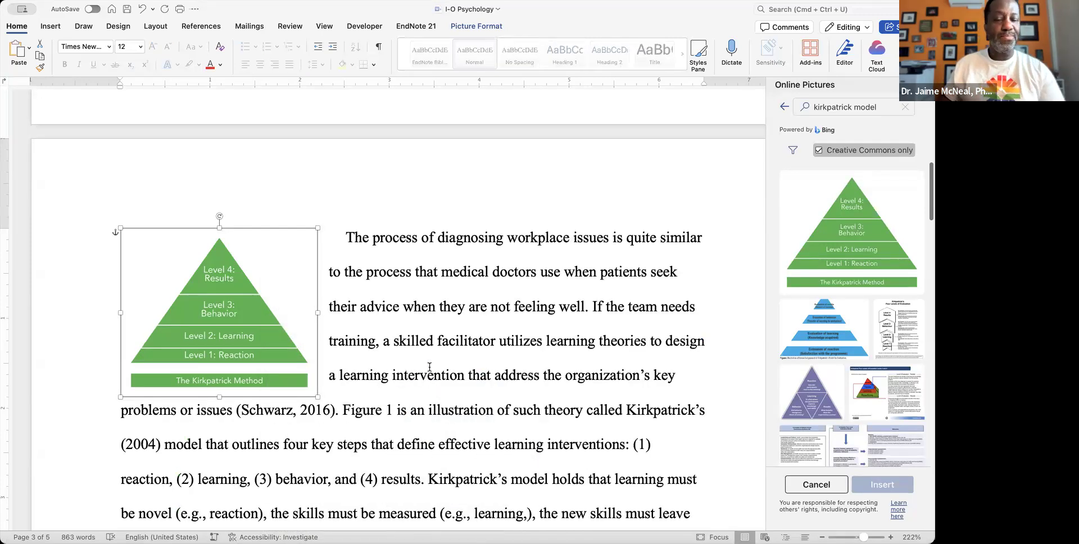
Set the pyramid picture's horizontal alignment to Right relative to Column in the advanced layout options.
{"action": "right_click", "coordinate": [241, 272]}
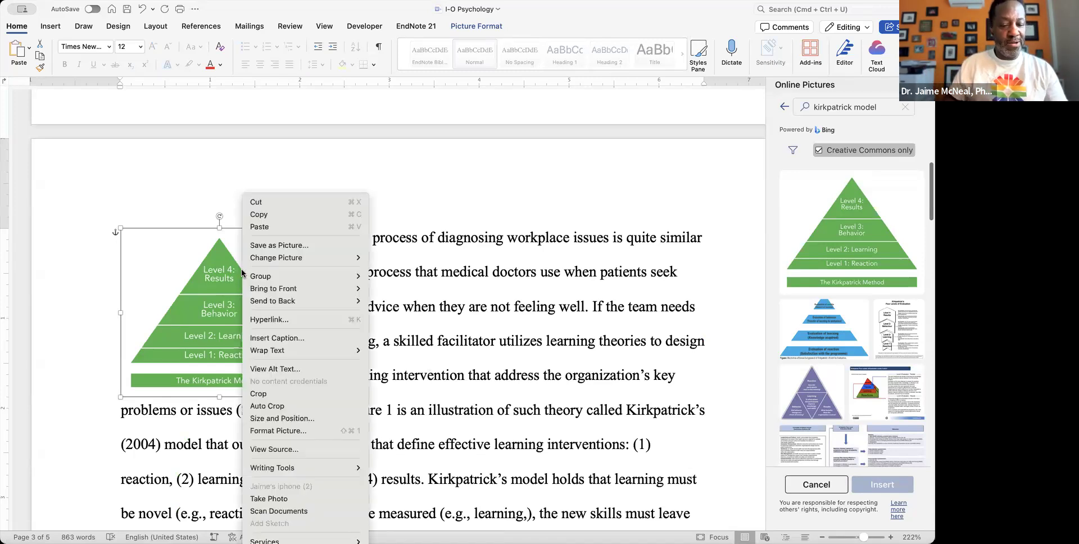
{"action": "mouse_move", "coordinate": [334, 353]}
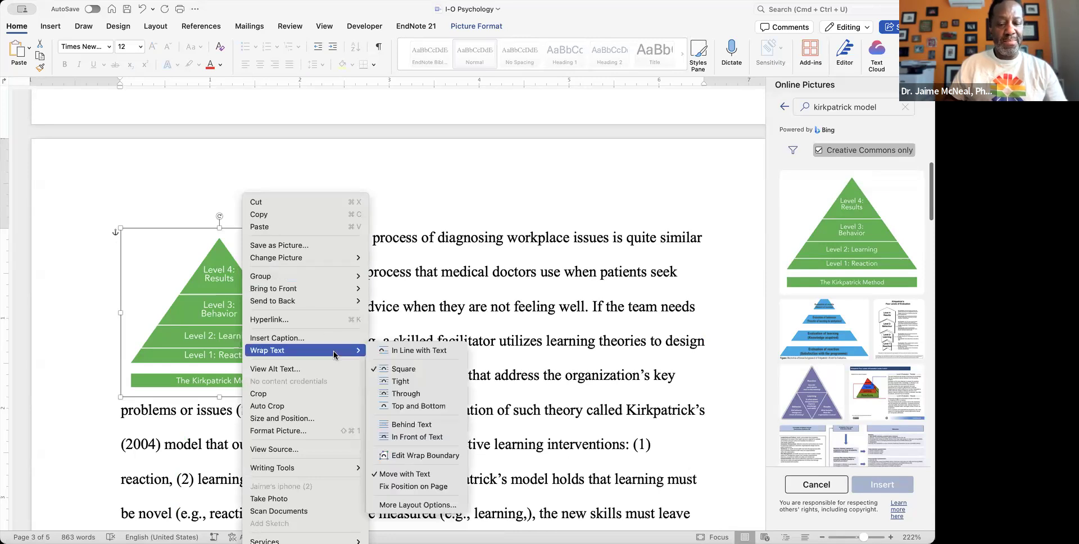
{"action": "left_click", "coordinate": [449, 505]}
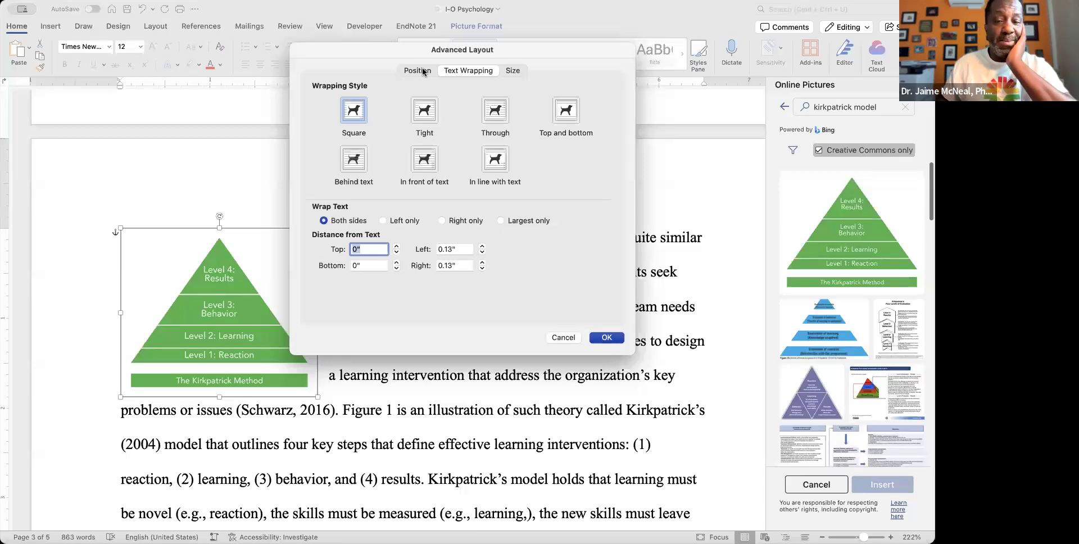
{"action": "left_click", "coordinate": [422, 72]}
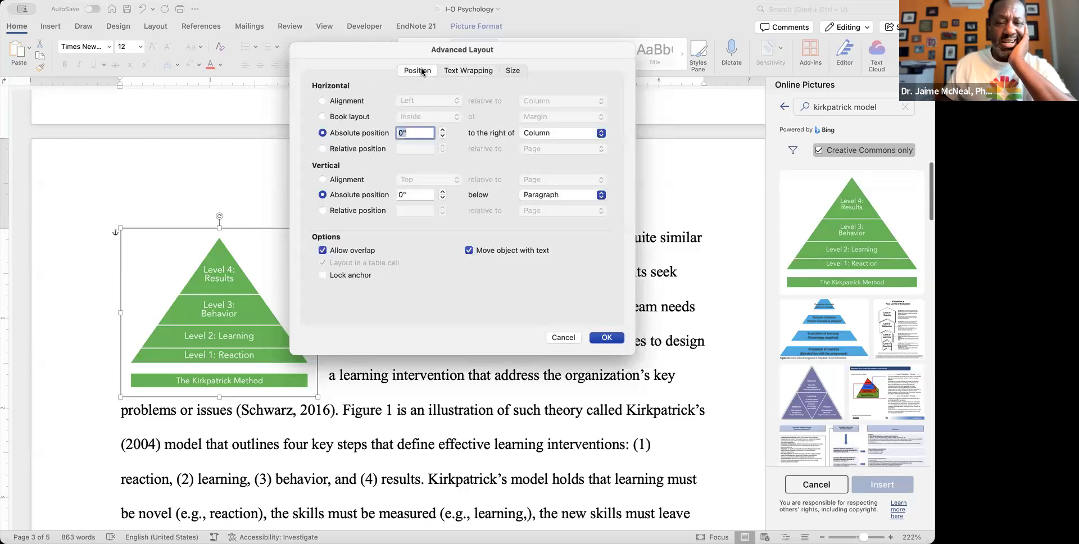
{"action": "left_click", "coordinate": [355, 103]}
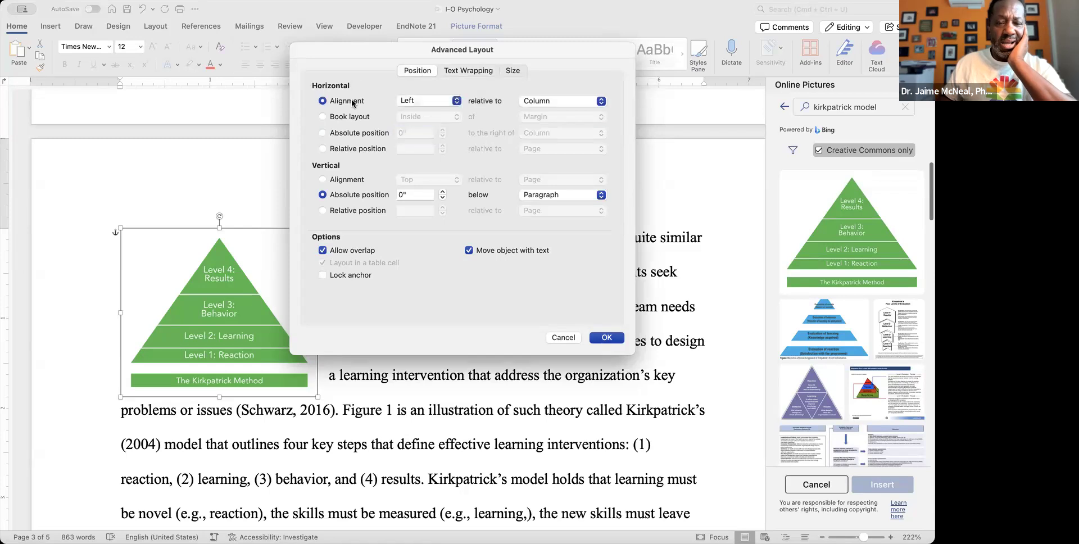
{"action": "left_click", "coordinate": [413, 102]}
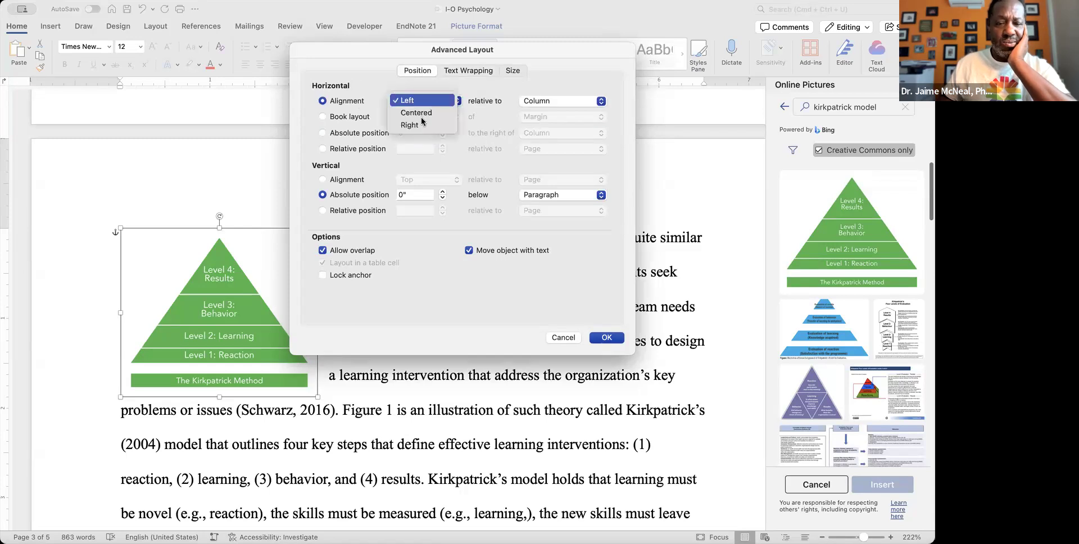
{"action": "left_click", "coordinate": [422, 124]}
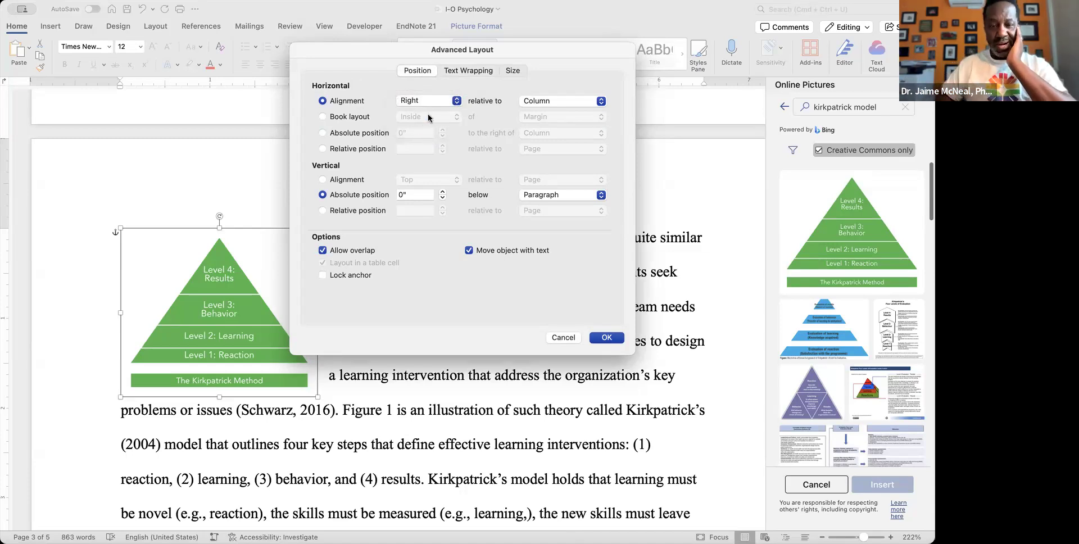
{"action": "left_click_drag", "start_coordinate": [491, 50], "coordinate": [248, 37]}
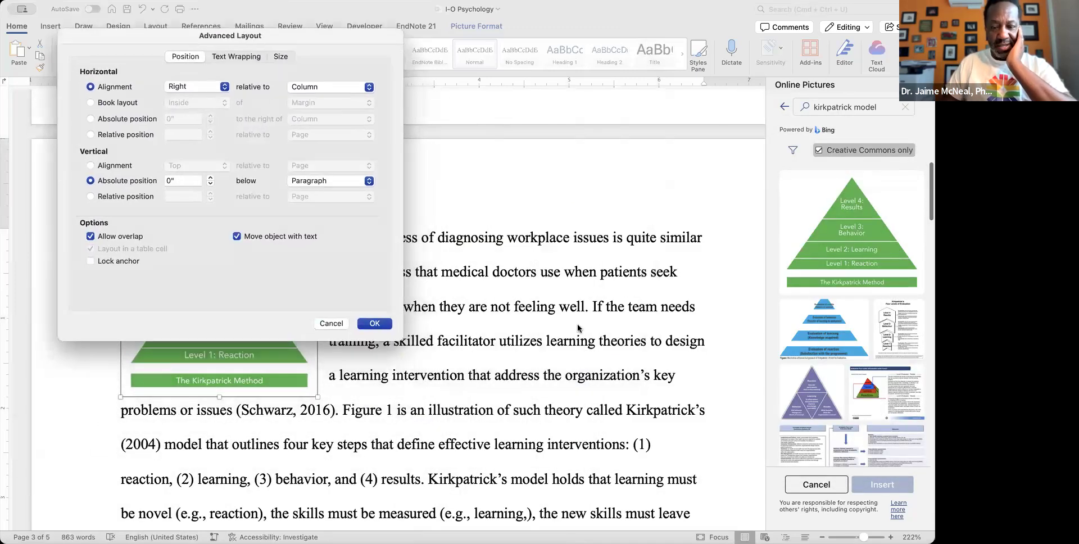
{"action": "left_click", "coordinate": [375, 324]}
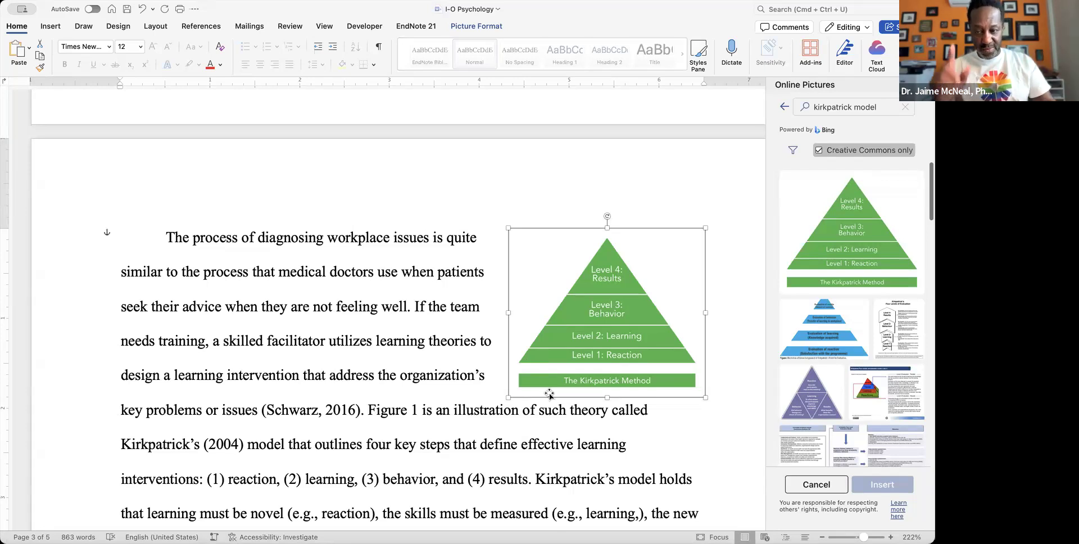
Move the pyramid picture down beside the lines about Kirkpatrick's (2004) model and insert the caption "Figure 1" above it.
{"action": "left_click_drag", "start_coordinate": [605, 304], "coordinate": [598, 430]}
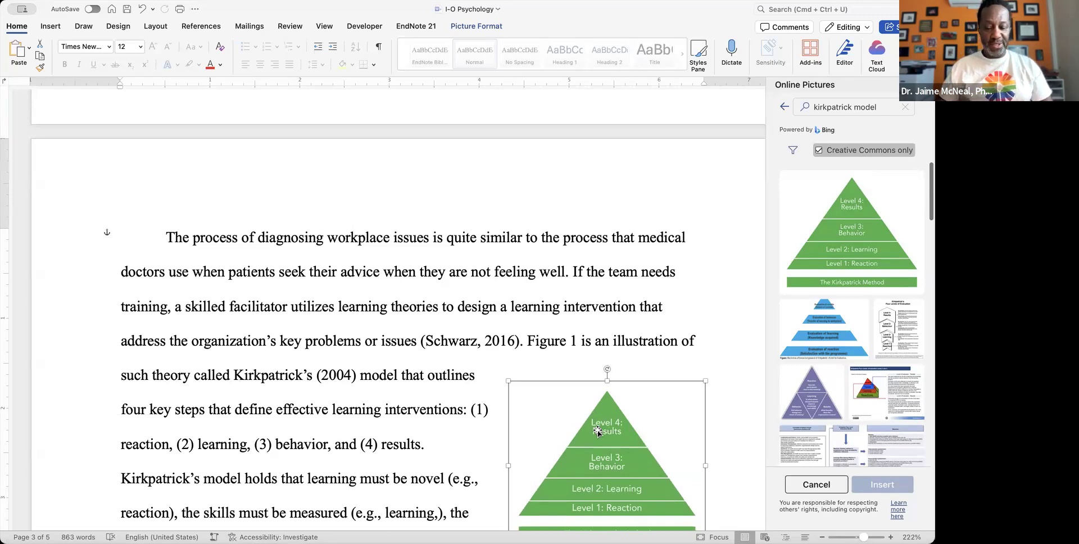
{"action": "right_click", "coordinate": [598, 431]}
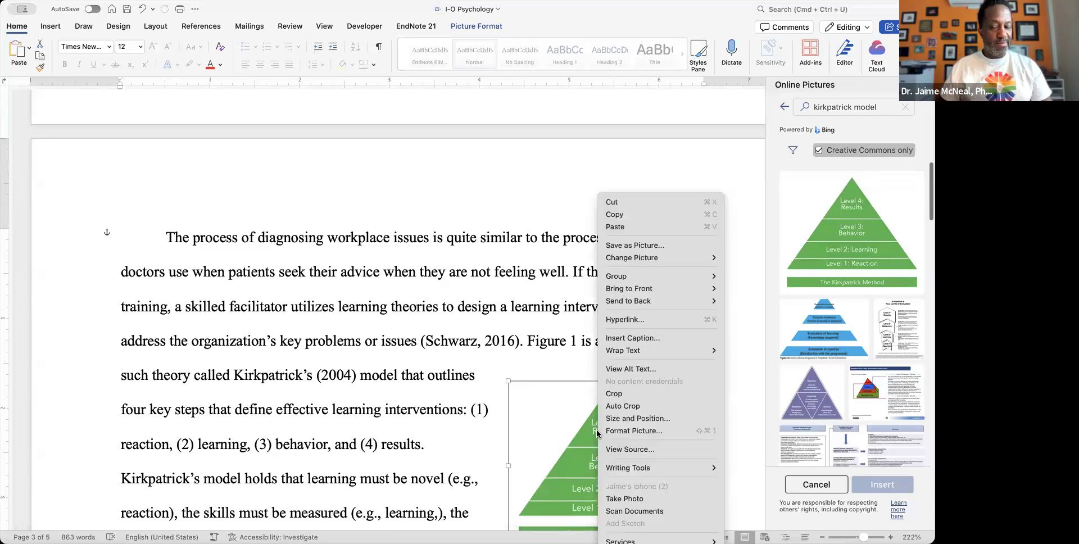
{"action": "left_click", "coordinate": [655, 339]}
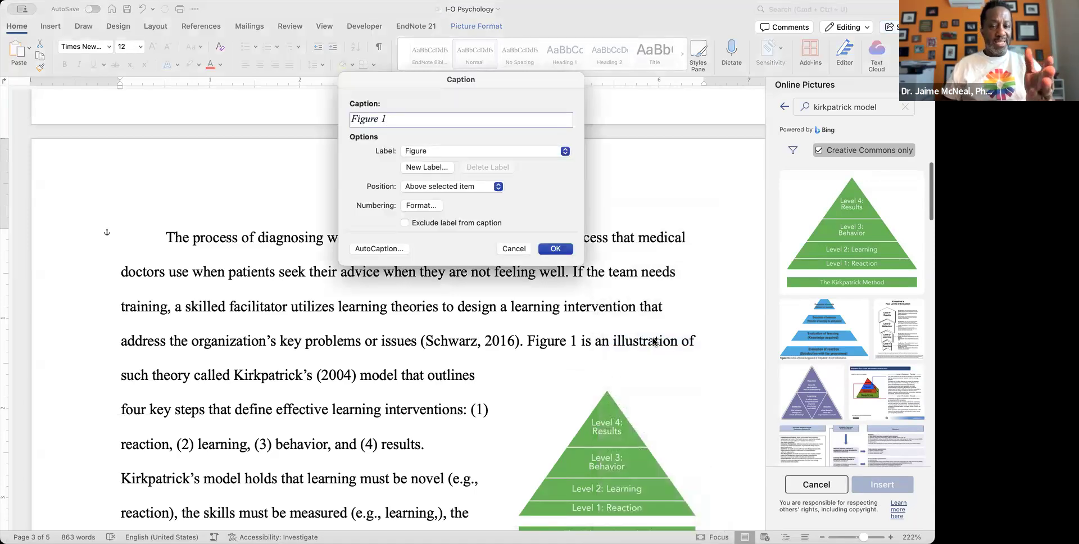
{"action": "left_click", "coordinate": [554, 250]}
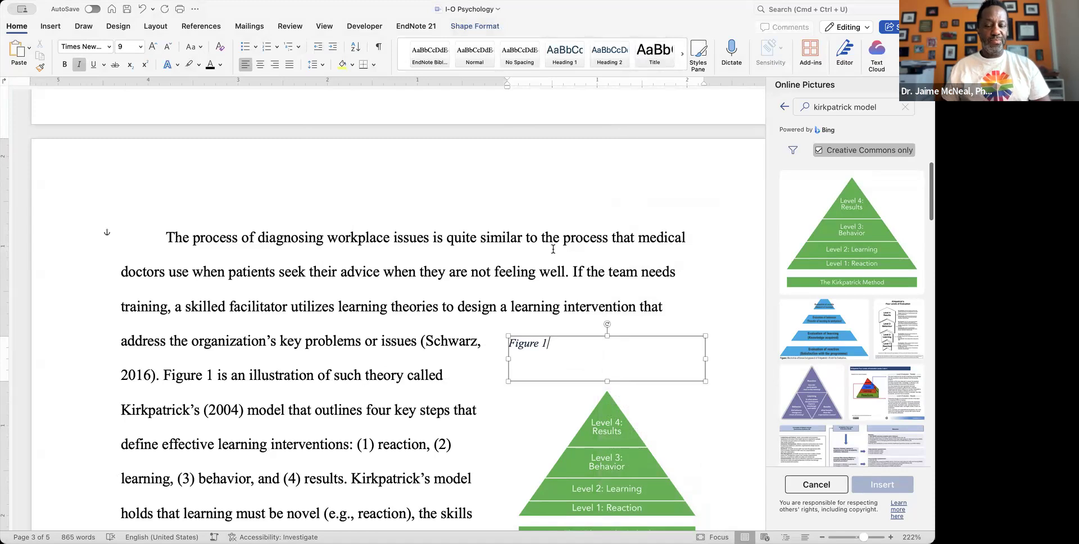
Format the "Figure 1" caption text as bold, non-italic and black.
{"action": "scroll", "coordinate": [595, 407], "scroll_direction": "down", "scroll_amount": 5}
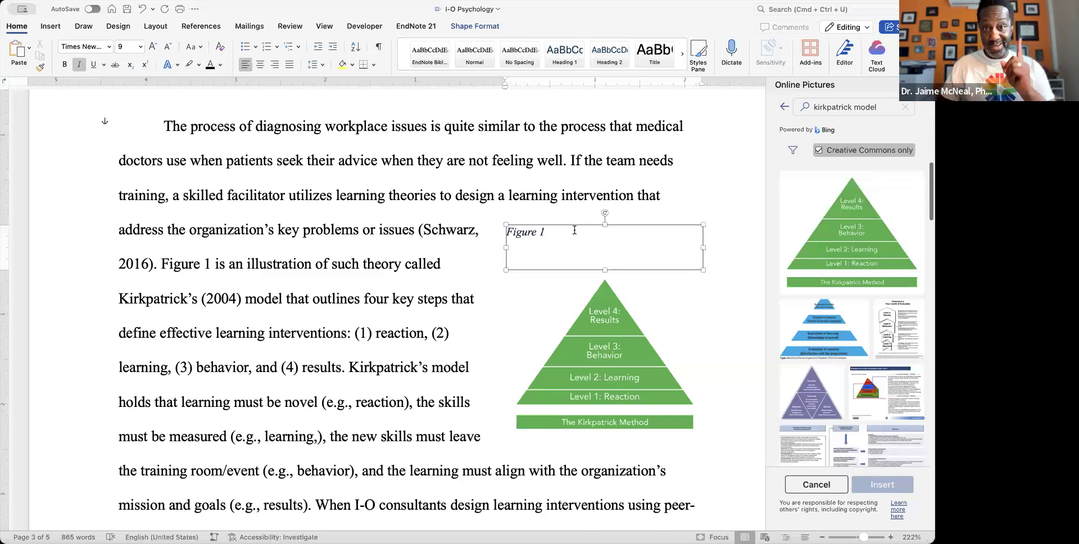
{"action": "key", "text": "super+a"}
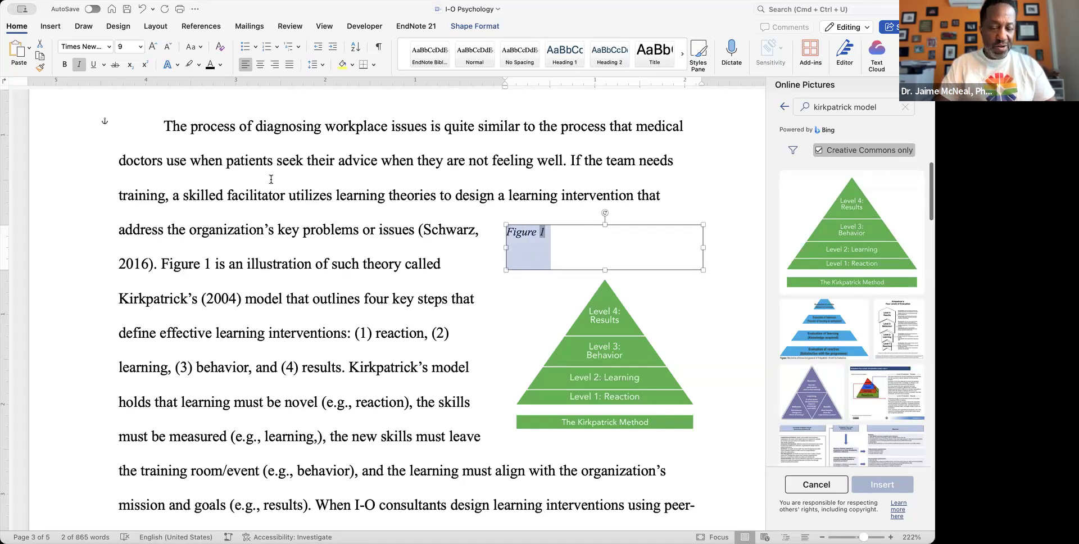
{"action": "key", "text": "super+i"}
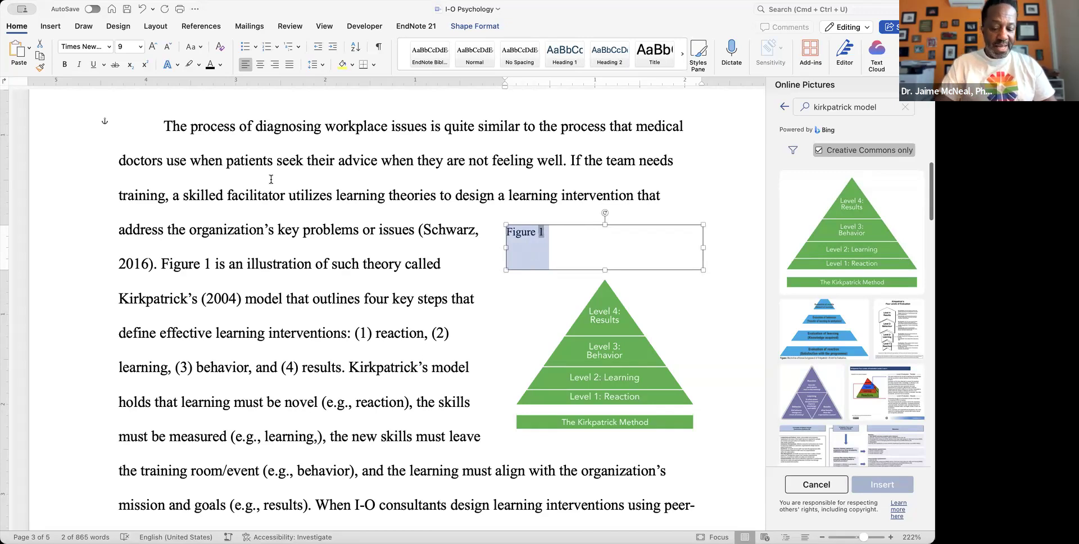
{"action": "key", "text": "super+b"}
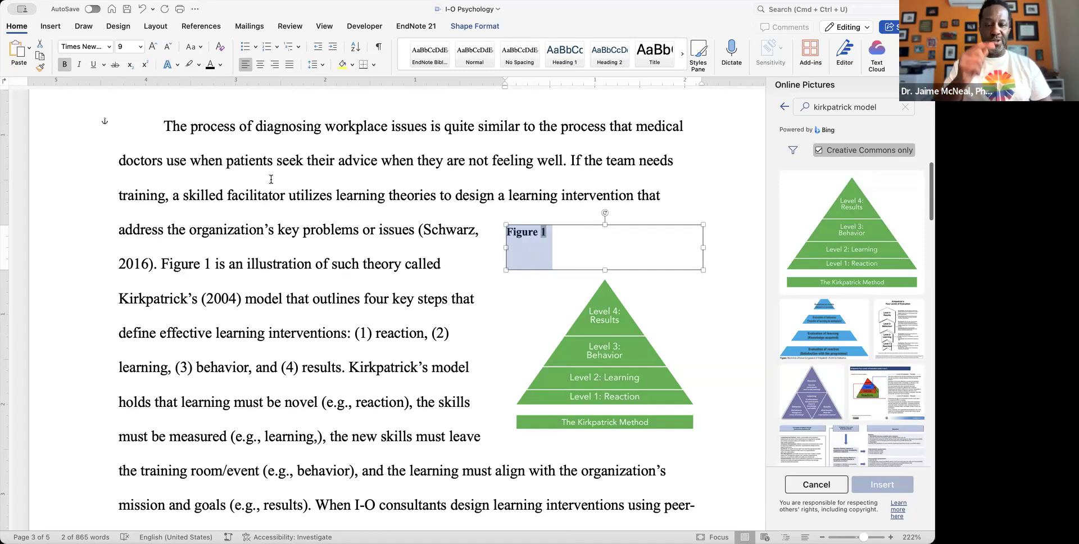
{"action": "left_click", "coordinate": [221, 65]}
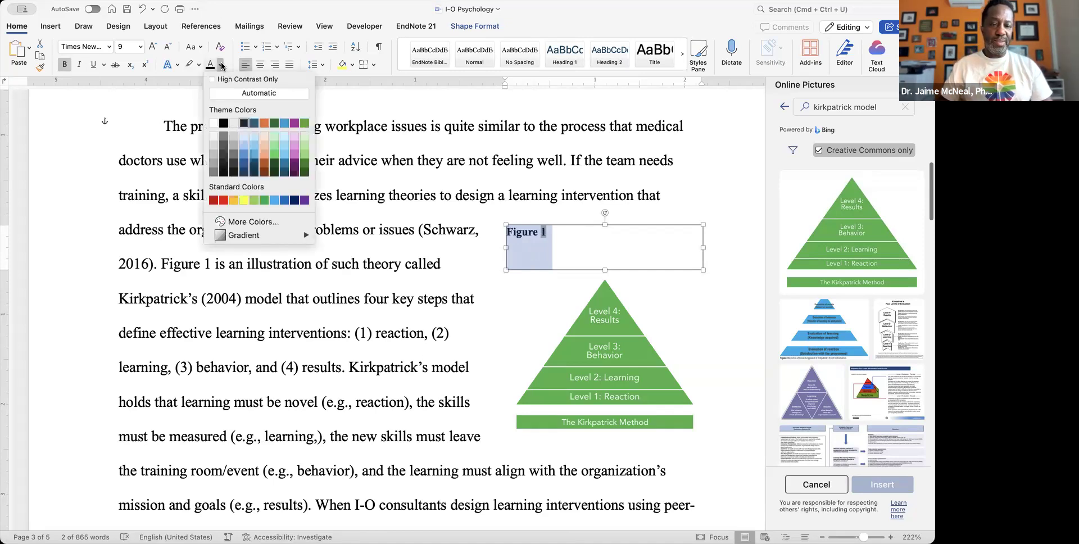
{"action": "left_click", "coordinate": [223, 125]}
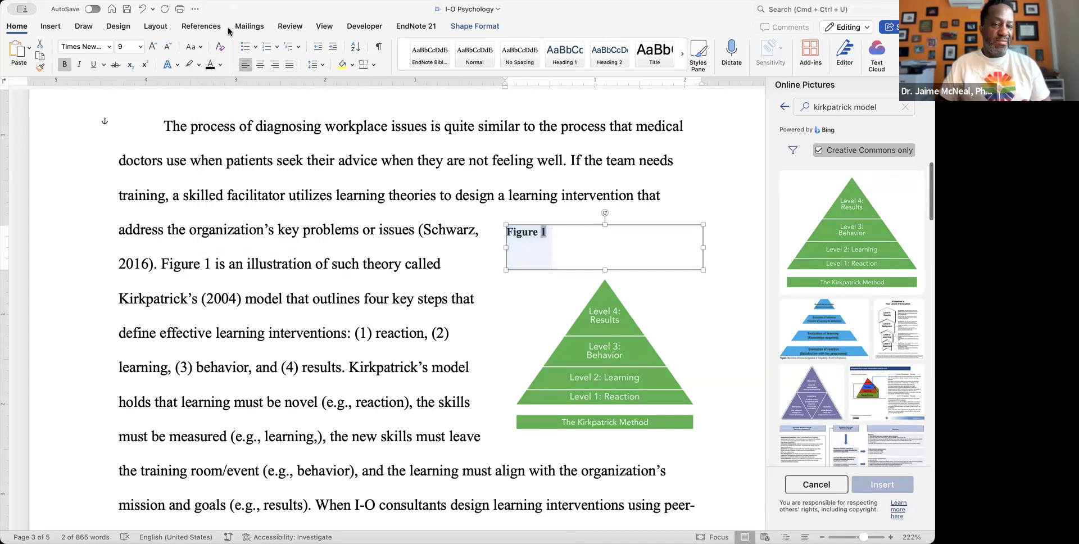
{"action": "left_click", "coordinate": [220, 65]}
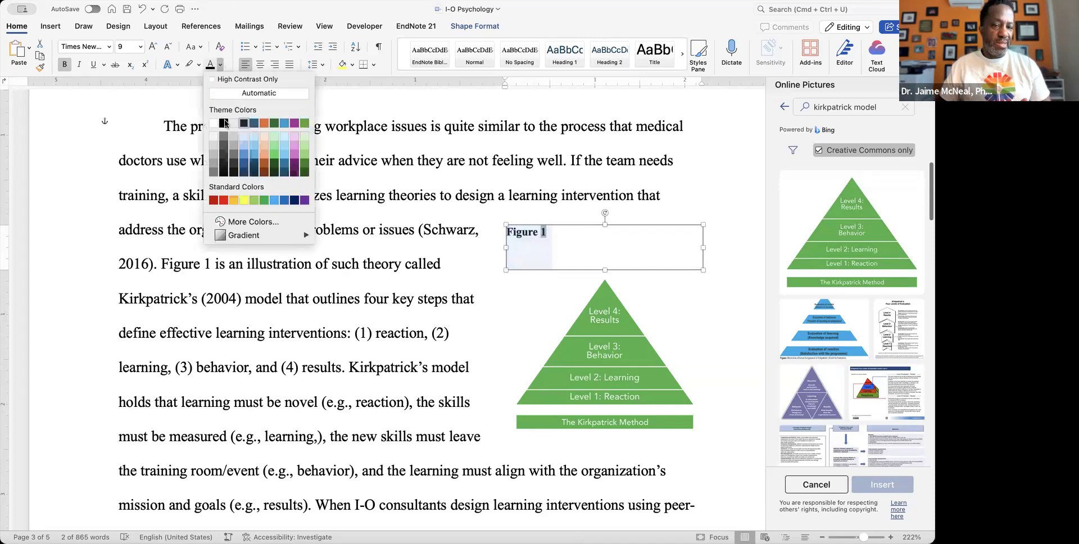
{"action": "left_click", "coordinate": [223, 124]}
Add the italic title "The Kirkpatrick Model" on a new line below "Figure 1" in the caption box.
{"action": "left_click", "coordinate": [564, 231]}
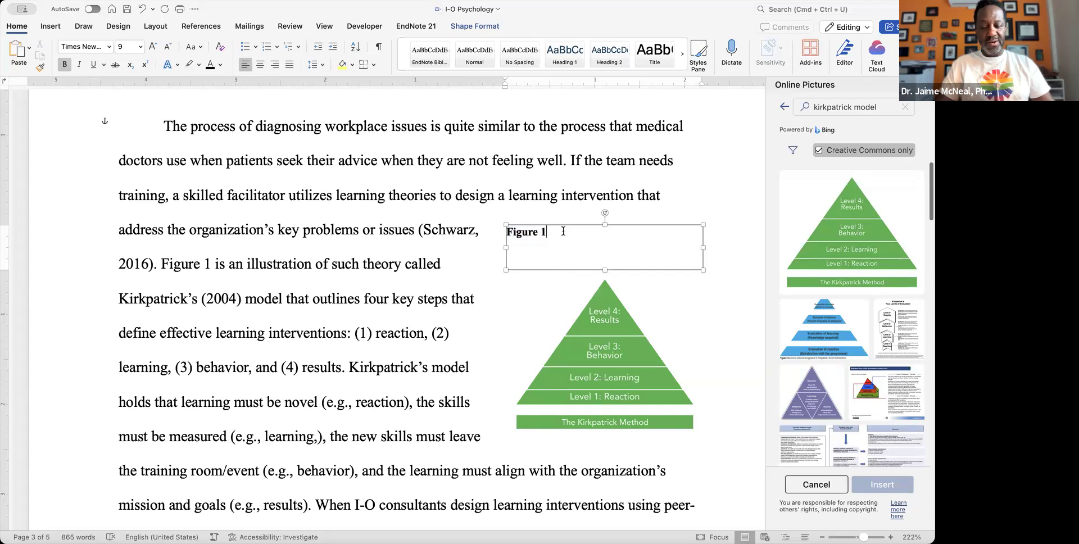
{"action": "key", "text": "Return"}
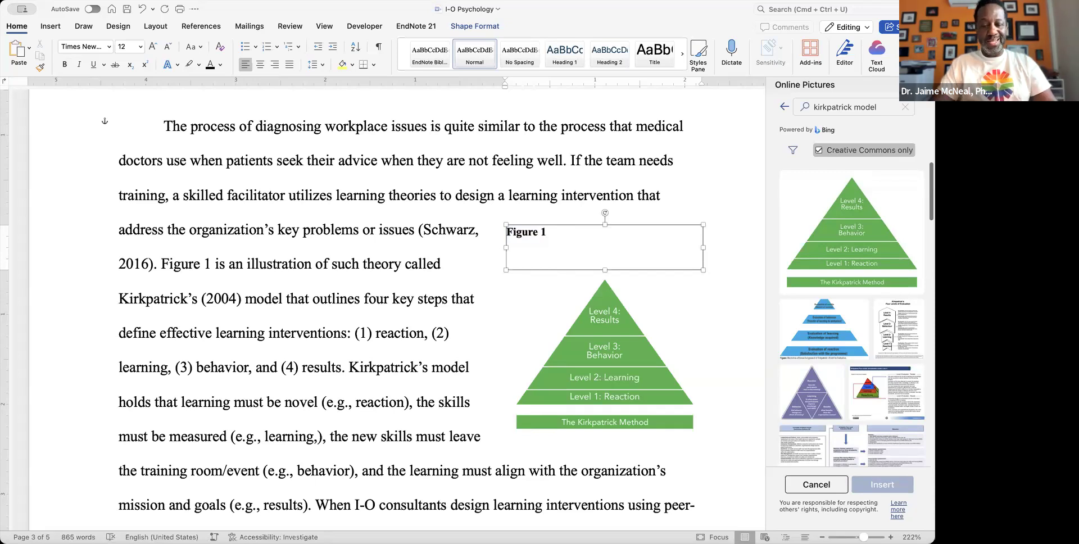
{"action": "key", "text": "super+i"}
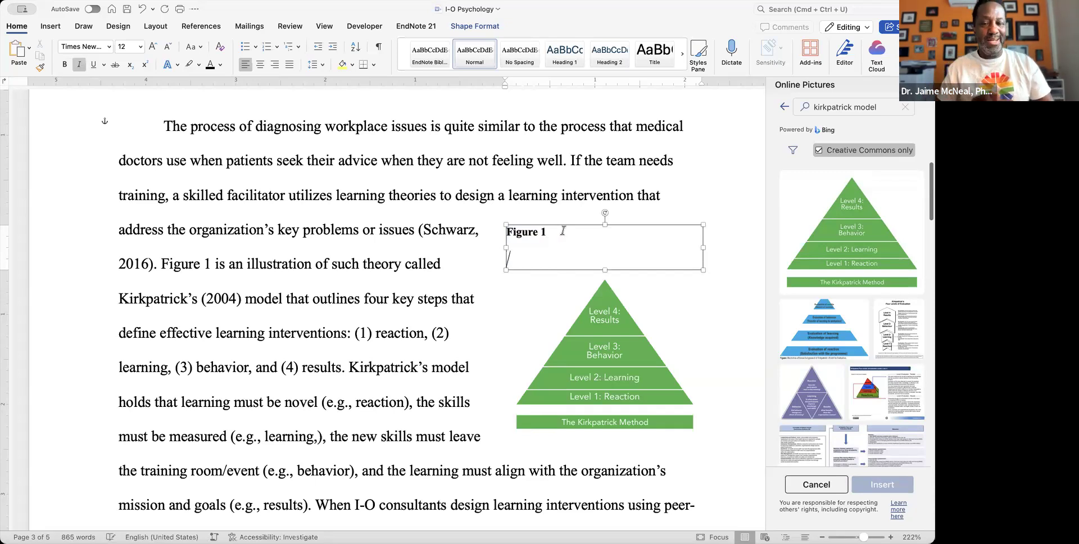
{"action": "type", "text": "K"}
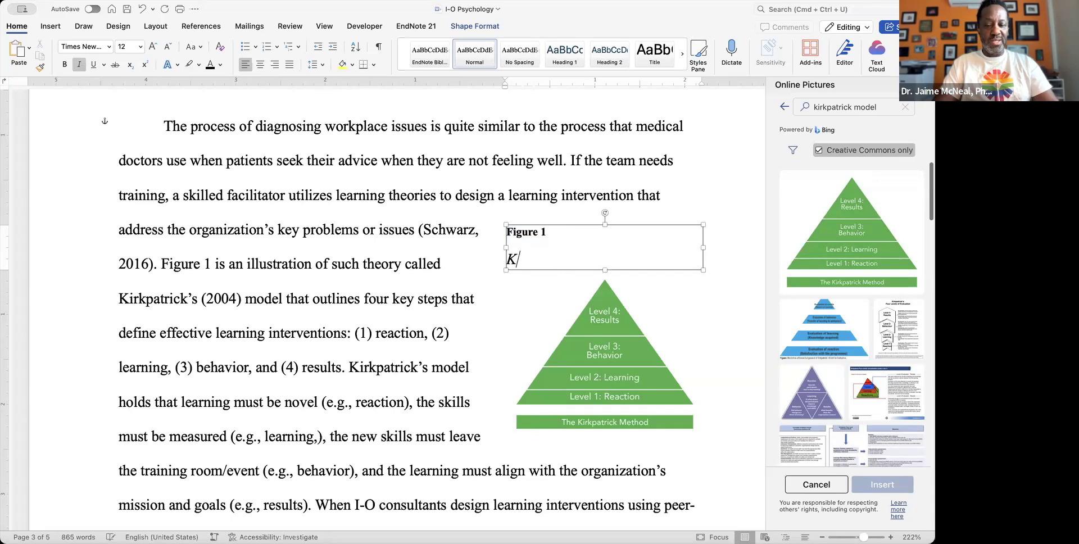
{"action": "type", "text": "irkpatrick Model"}
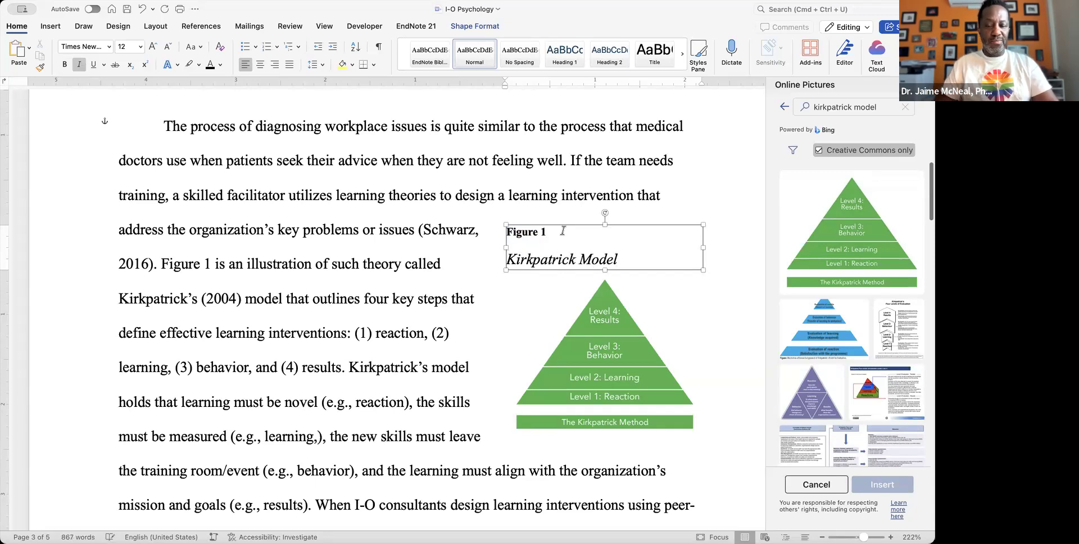
{"action": "key", "text": "super+Left"}
{"action": "type", "text": "The"}
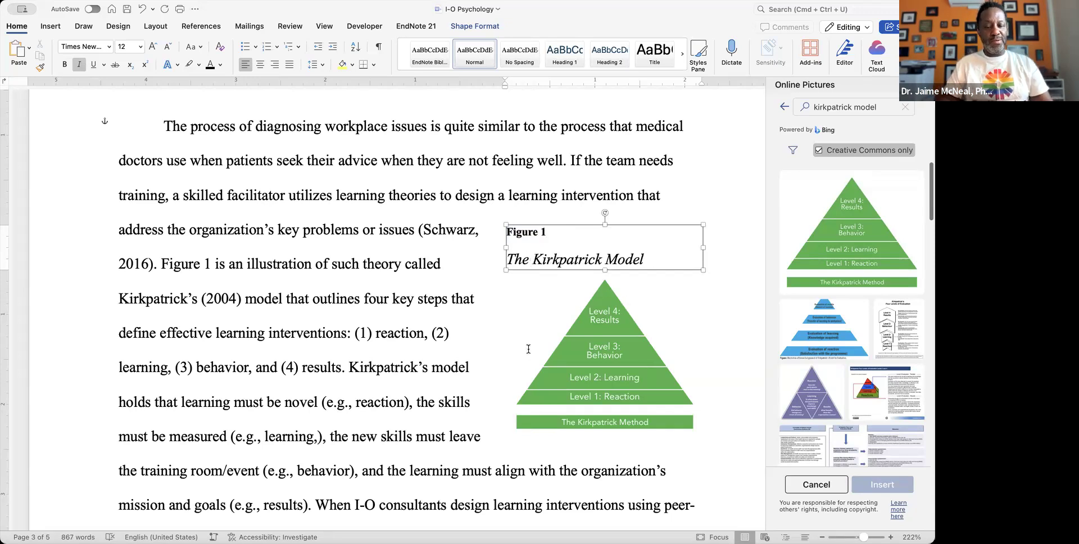
{"action": "left_click", "coordinate": [298, 264]}
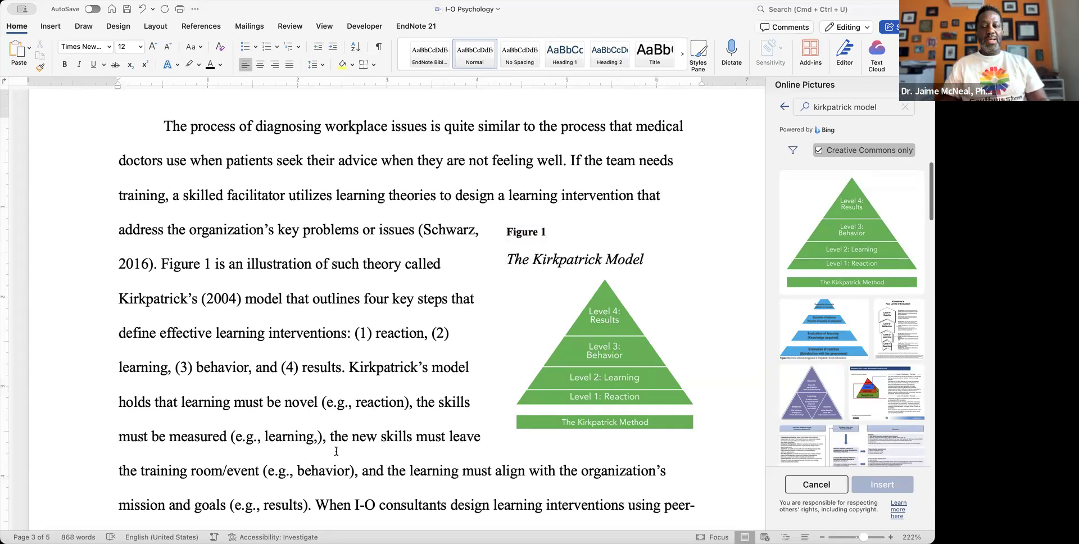
Group the "Figure 1" caption box and the pyramid picture into a single object.
{"action": "left_click", "coordinate": [567, 247]}
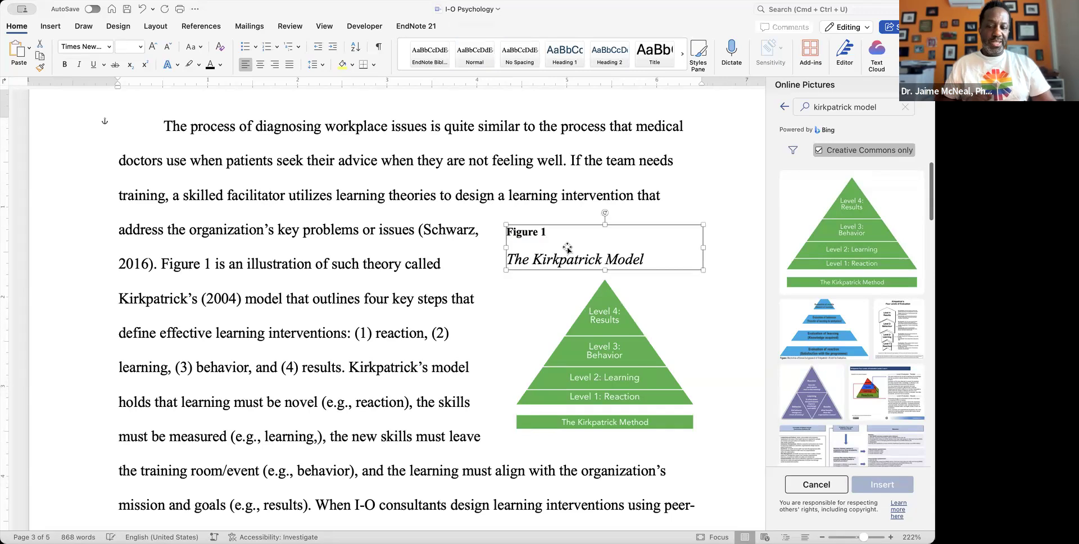
{"action": "left_click", "coordinate": [583, 343], "text": "shift"}
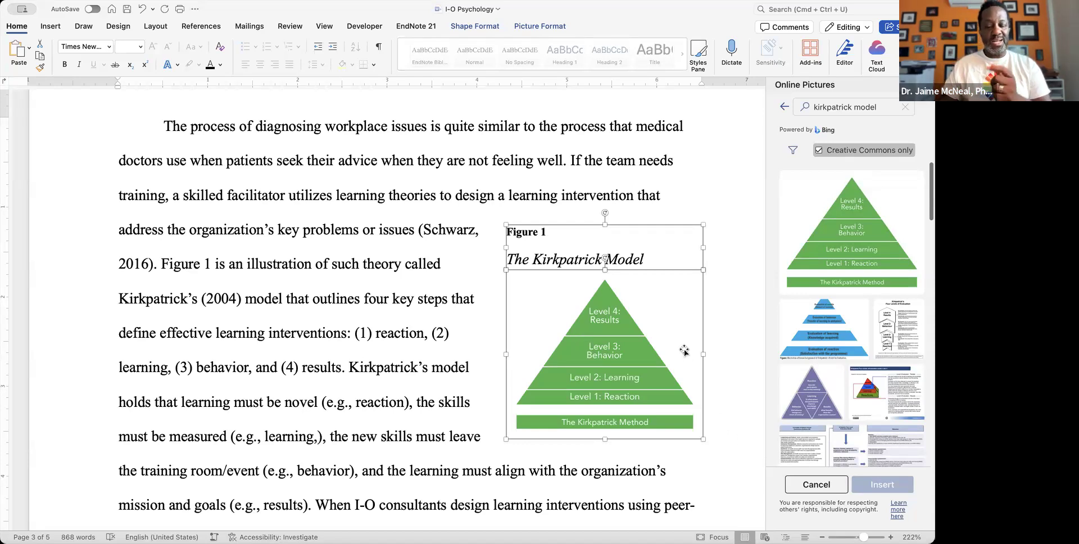
{"action": "right_click", "coordinate": [660, 310]}
{"action": "mouse_move", "coordinate": [688, 312]}
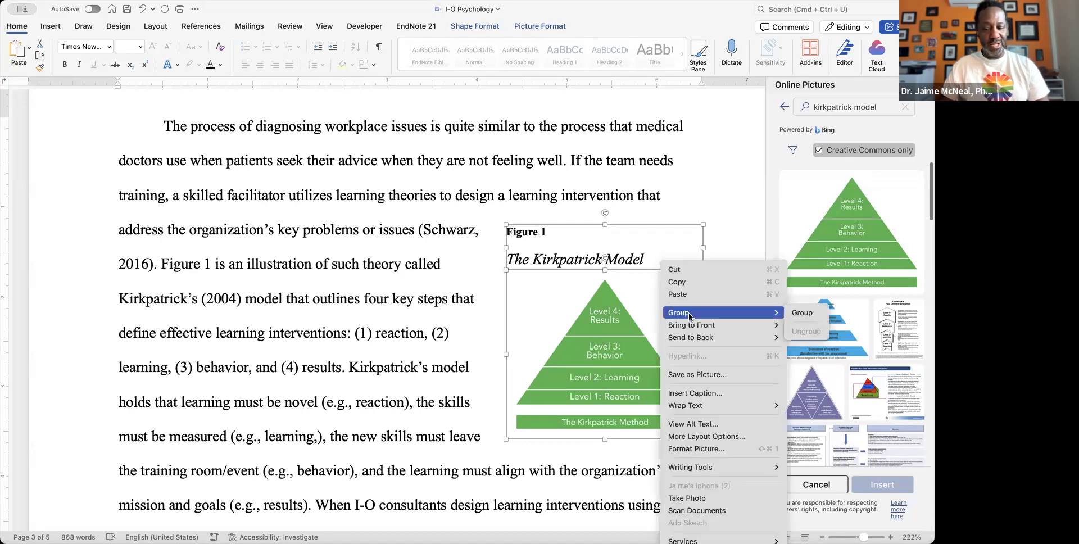
{"action": "left_click", "coordinate": [801, 312]}
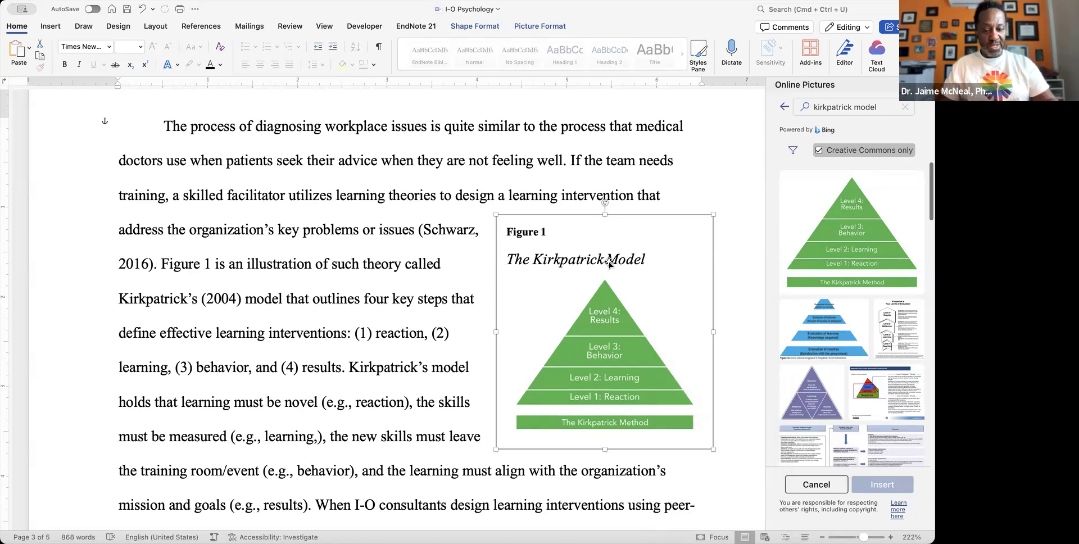
Move the grouped figure down one text line so it starts beside "such theory called Kirkpatrick's (2004) model".
{"action": "left_click_drag", "start_coordinate": [626, 243], "coordinate": [626, 285]}
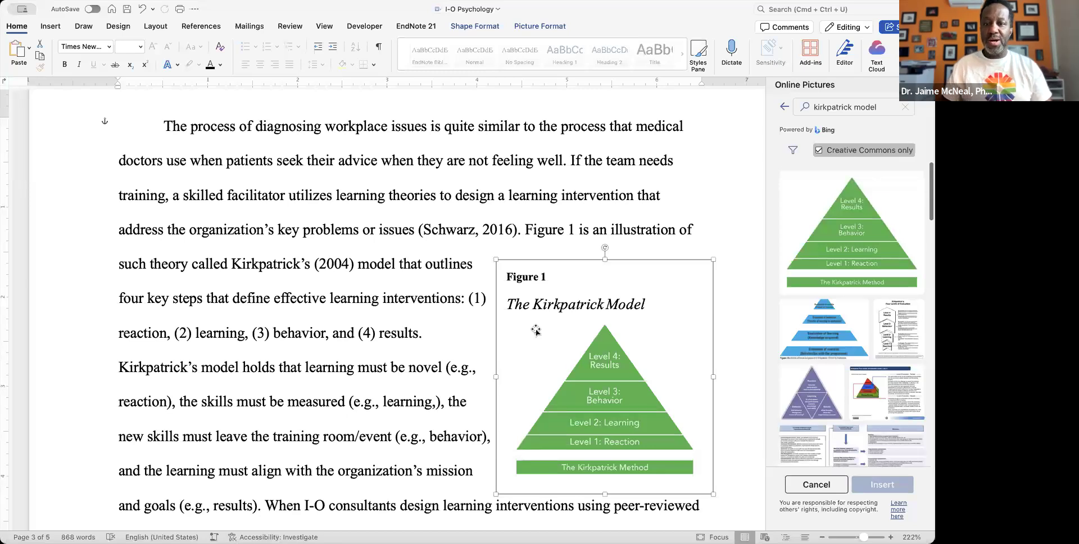
{"action": "left_click", "coordinate": [257, 282]}
{"action": "scroll", "coordinate": [258, 283], "scroll_direction": "down", "scroll_amount": 4}
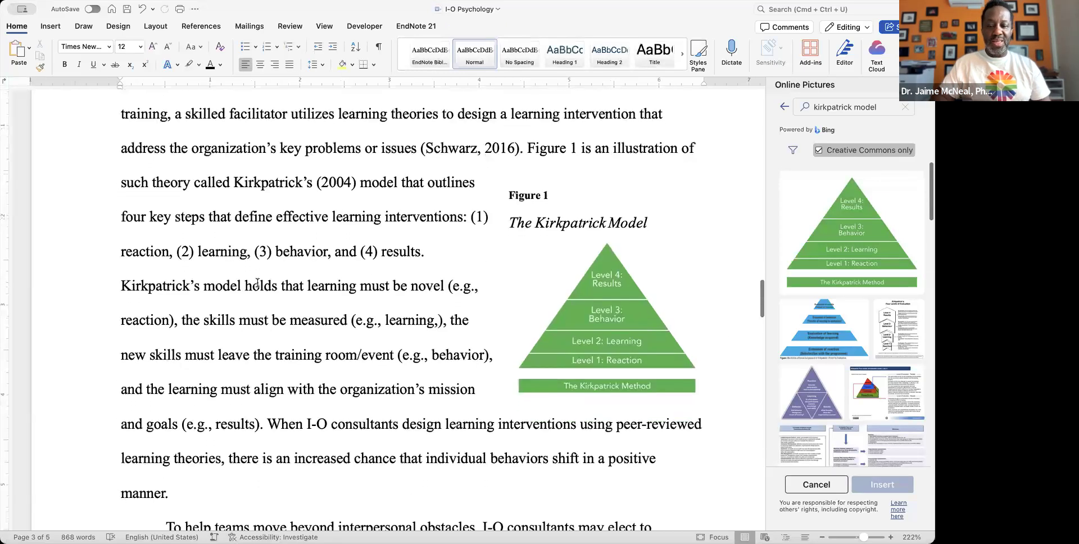
{"action": "scroll", "coordinate": [257, 282], "scroll_direction": "up", "scroll_amount": 4}
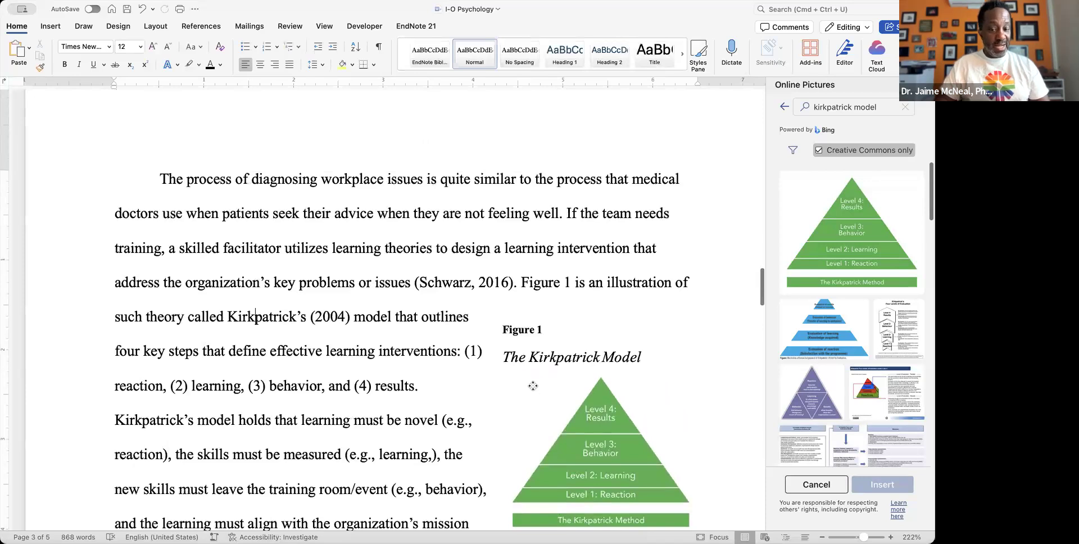
Enlarge the grouped Kirkpatrick figure slightly from its lower-left corner, keeping it against the right margin.
{"action": "left_click", "coordinate": [534, 387]}
{"action": "scroll", "coordinate": [536, 387], "scroll_direction": "down", "scroll_amount": 8}
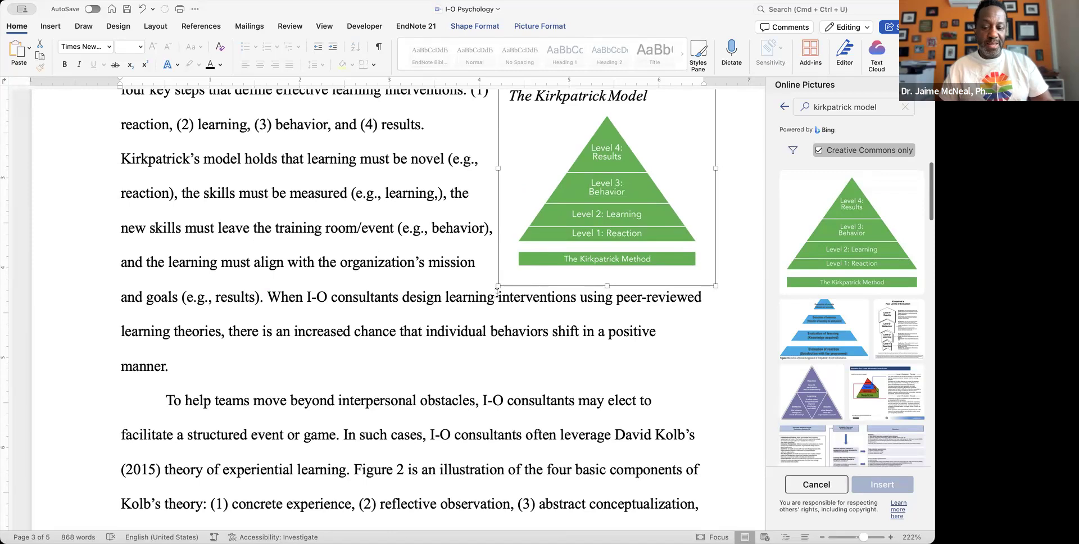
{"action": "mouse_move", "coordinate": [499, 285]}
{"action": "left_mouse_down"}
{"action": "mouse_move", "coordinate": [432, 354]}
{"action": "mouse_move", "coordinate": [510, 290]}
{"action": "mouse_move", "coordinate": [483, 301]}
{"action": "mouse_move", "coordinate": [458, 330]}
{"action": "mouse_move", "coordinate": [471, 330]}
{"action": "mouse_move", "coordinate": [508, 281]}
{"action": "left_mouse_up"}
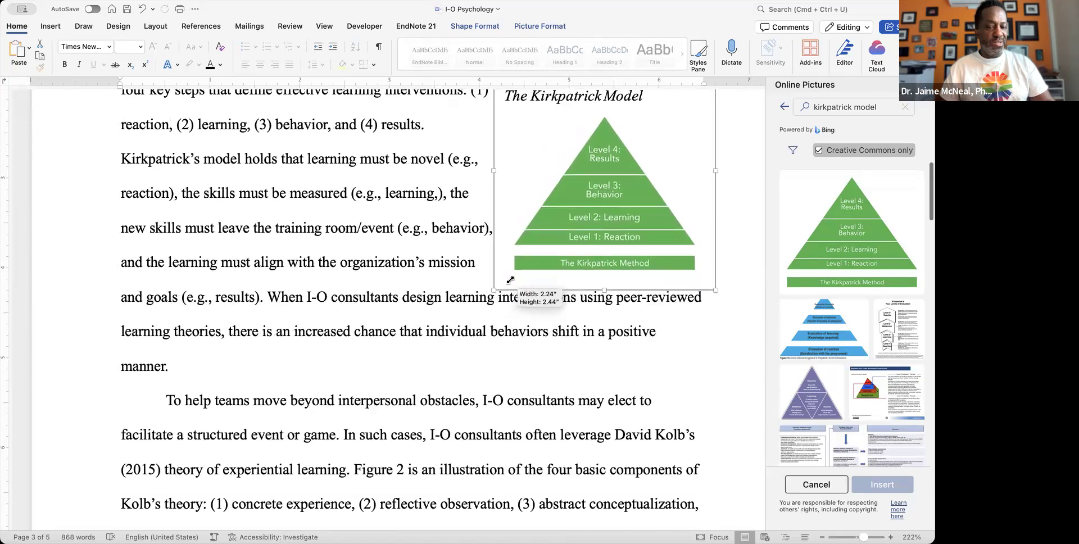
{"action": "scroll", "coordinate": [377, 287], "scroll_direction": "up", "scroll_amount": 5}
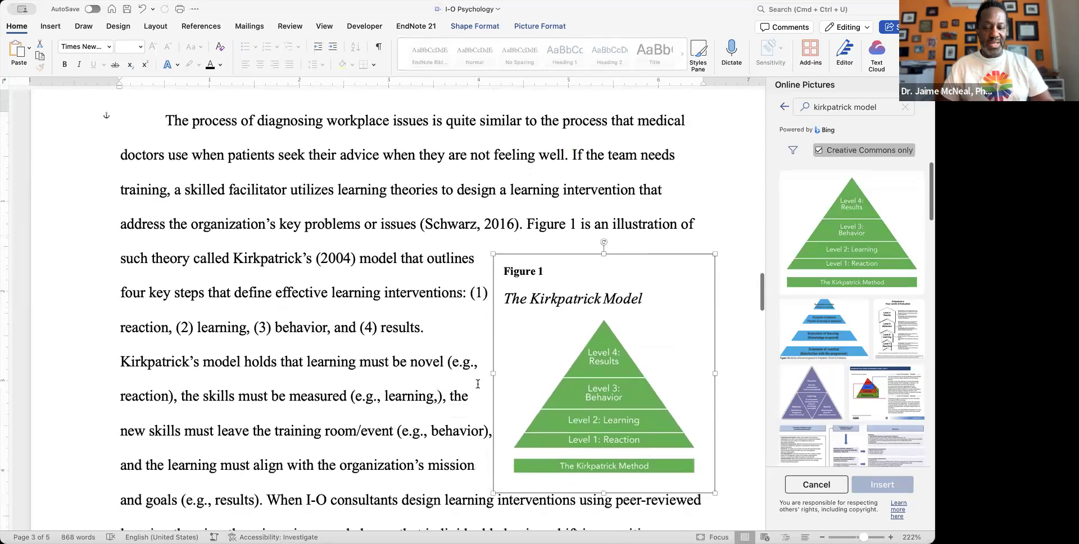
{"action": "scroll", "coordinate": [376, 287], "scroll_direction": "down", "scroll_amount": 3}
{"action": "left_click_drag", "start_coordinate": [483, 427], "coordinate": [468, 444]}
{"action": "left_click_drag", "start_coordinate": [531, 369], "coordinate": [531, 367]}
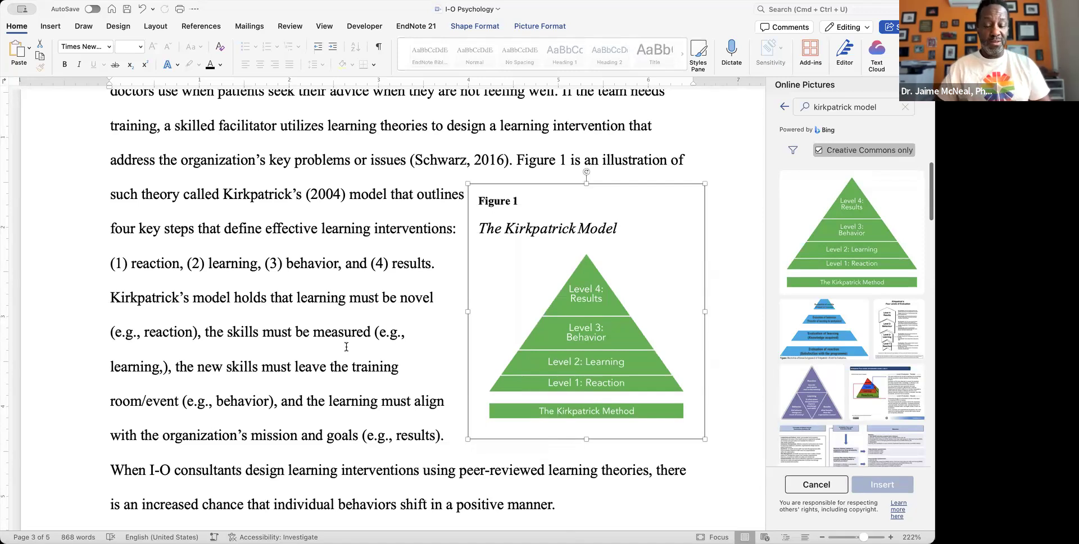
Review the text around the figure and highlight the in-text mention "Figure 1 is an illustration of".
{"action": "scroll", "coordinate": [230, 318], "scroll_direction": "down", "scroll_amount": 10}
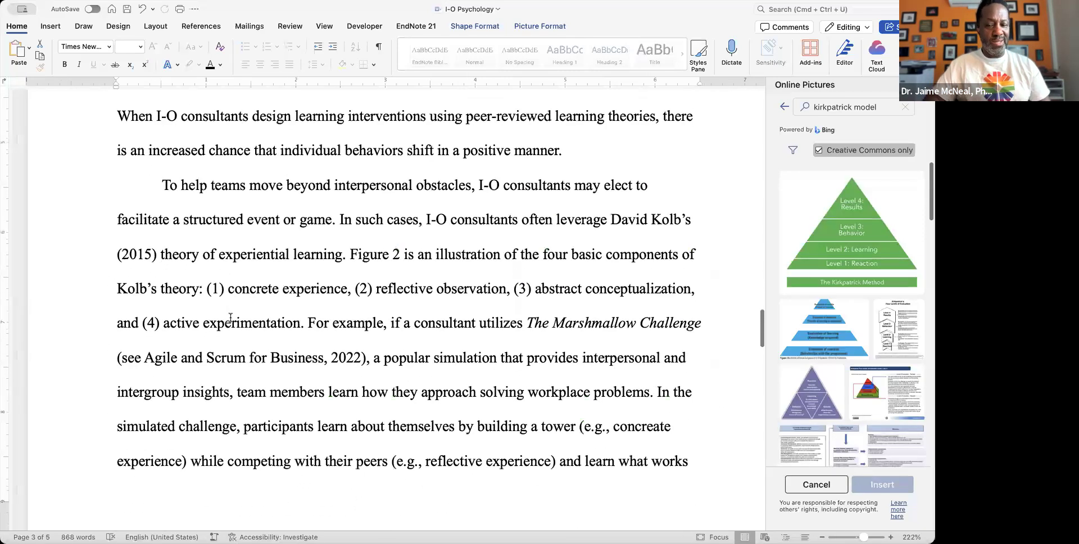
{"action": "scroll", "coordinate": [231, 318], "scroll_direction": "up", "scroll_amount": 10}
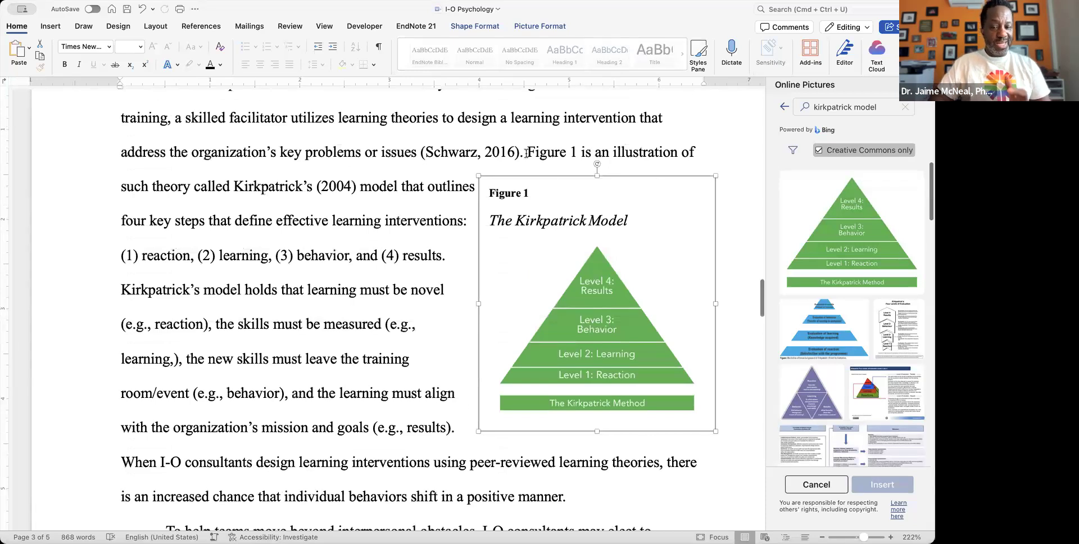
{"action": "left_click_drag", "start_coordinate": [529, 152], "coordinate": [688, 158]}
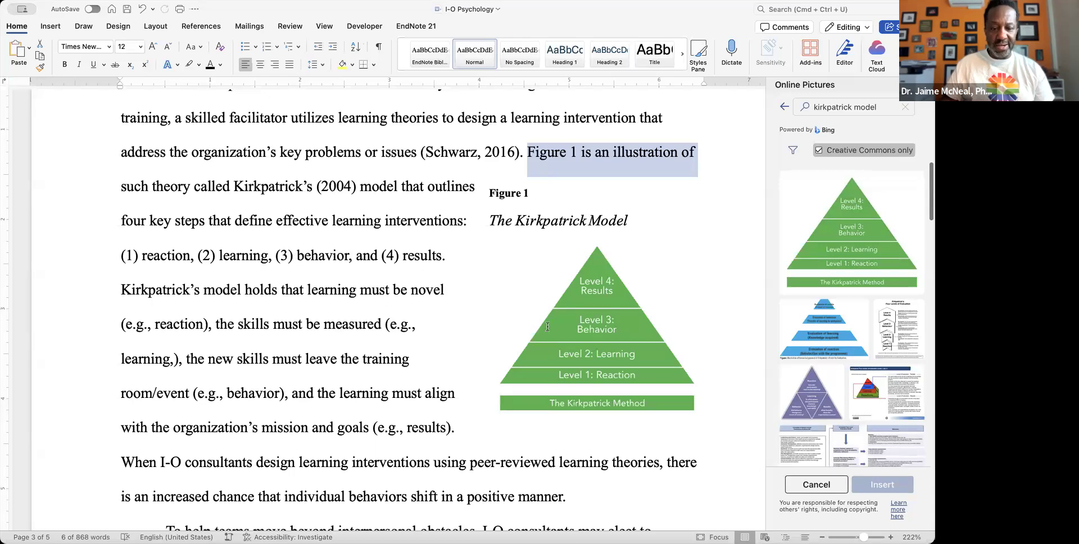
Place the cursor before "To help teams move beyond interpersonal obstacles" and search online pictures for "Kolb's theory".
{"action": "scroll", "coordinate": [548, 327], "scroll_direction": "down", "scroll_amount": 5}
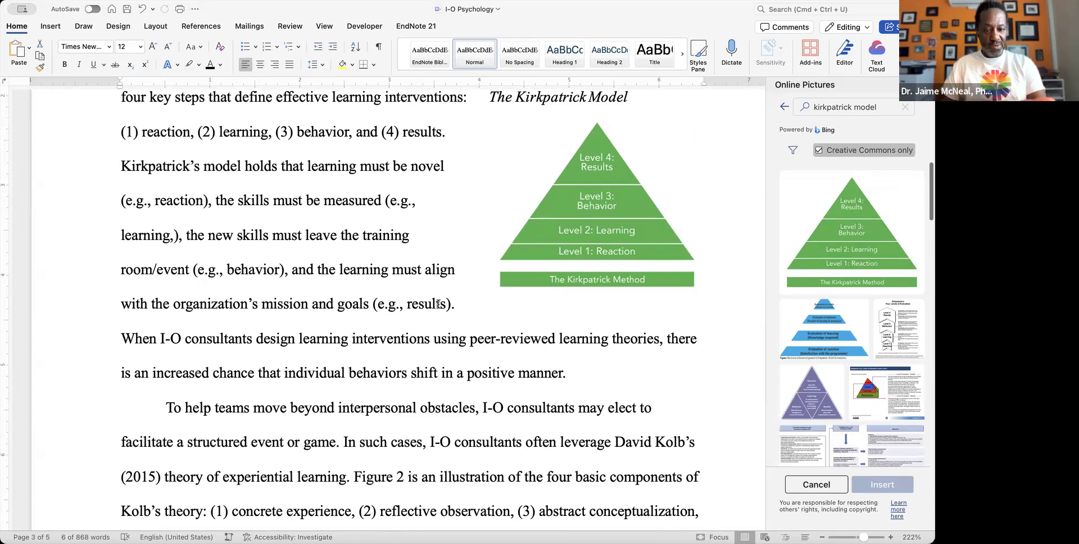
{"action": "scroll", "coordinate": [438, 304], "scroll_direction": "down", "scroll_amount": 8}
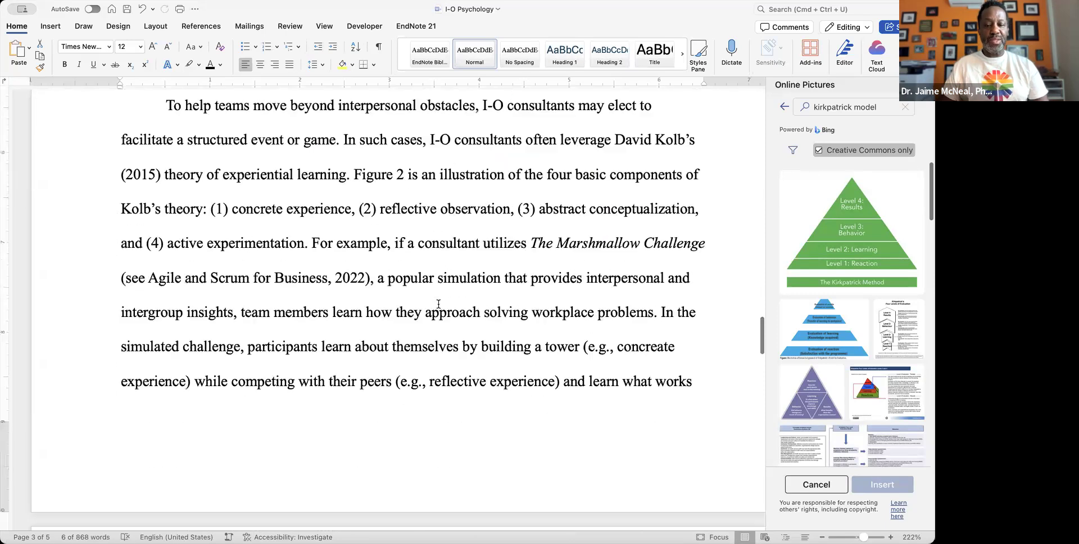
{"action": "scroll", "coordinate": [381, 239], "scroll_direction": "up", "scroll_amount": 2}
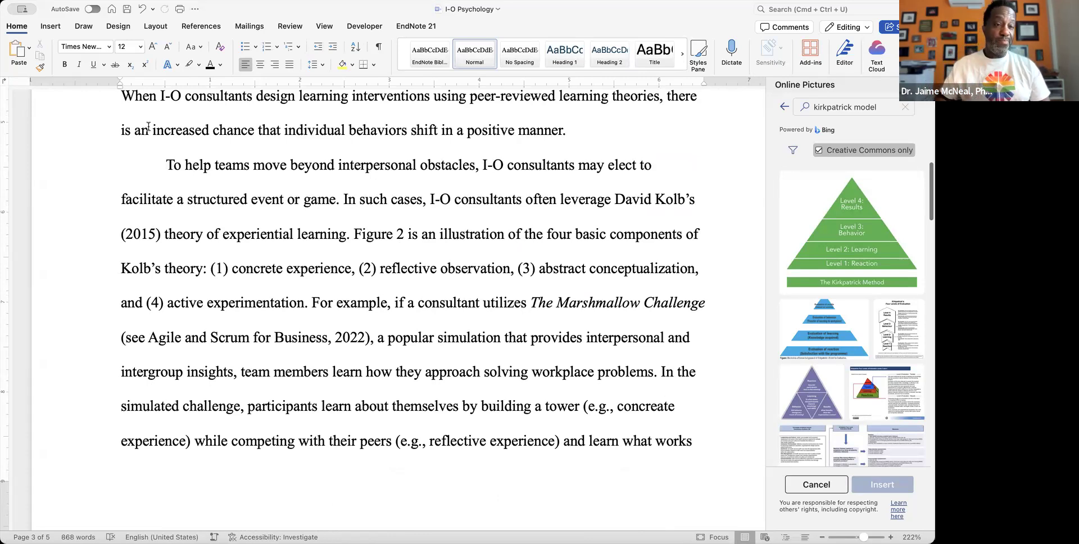
{"action": "left_click", "coordinate": [112, 0]}
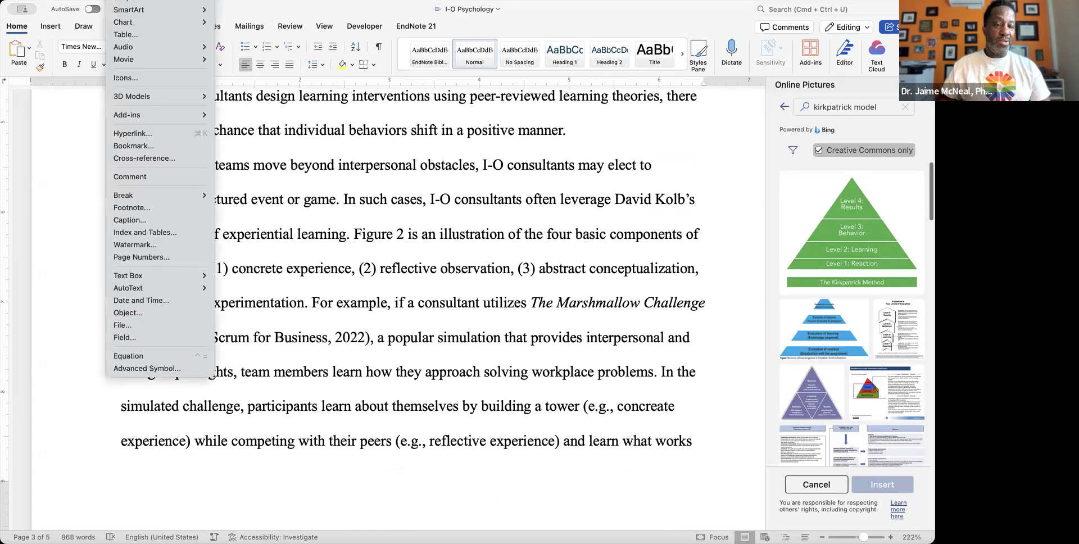
{"action": "left_click", "coordinate": [53, 27]}
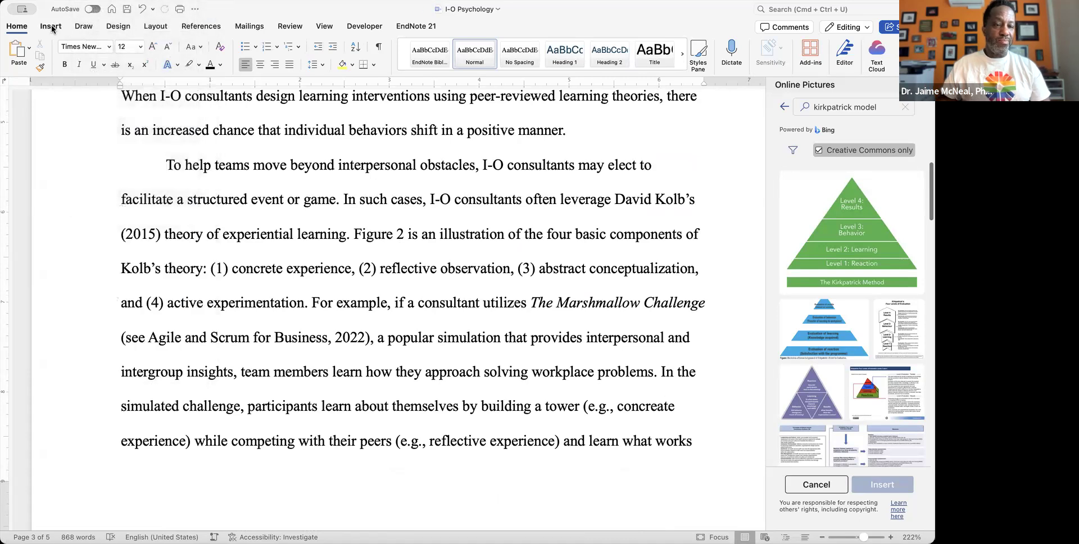
{"action": "left_click", "coordinate": [52, 27]}
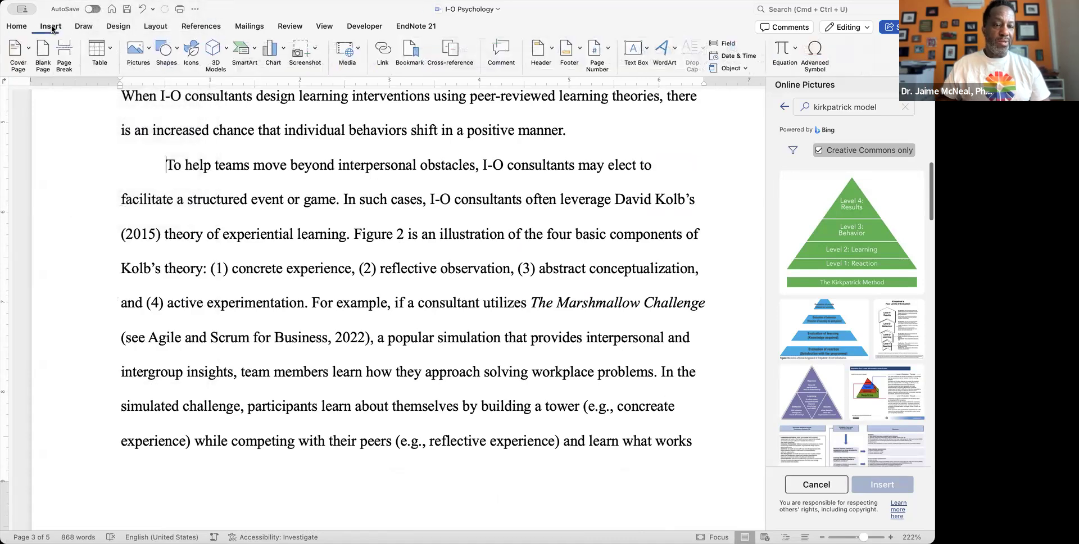
{"action": "left_click", "coordinate": [140, 52]}
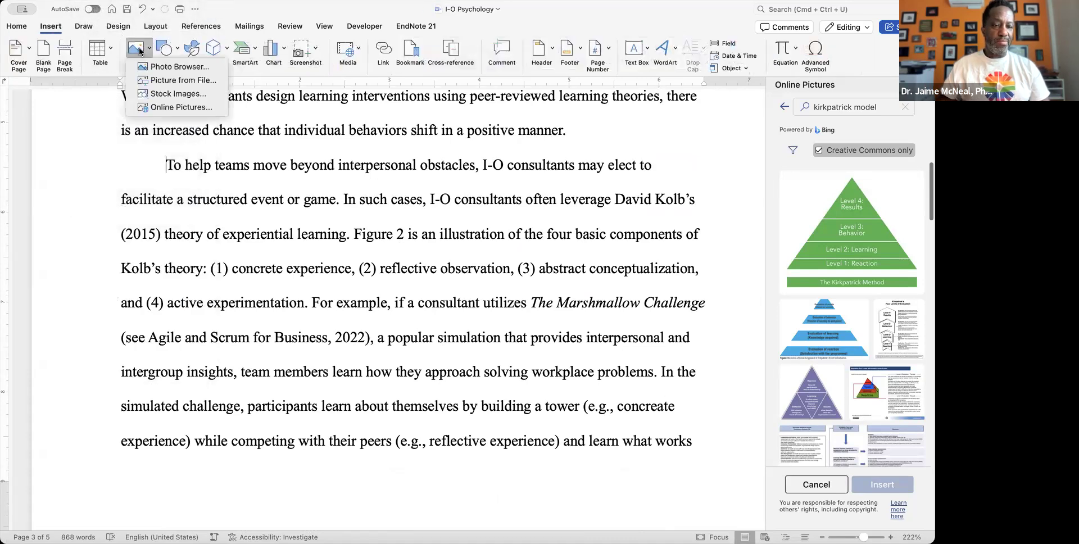
{"action": "left_click", "coordinate": [196, 107]}
{"action": "triple_click", "coordinate": [847, 103]}
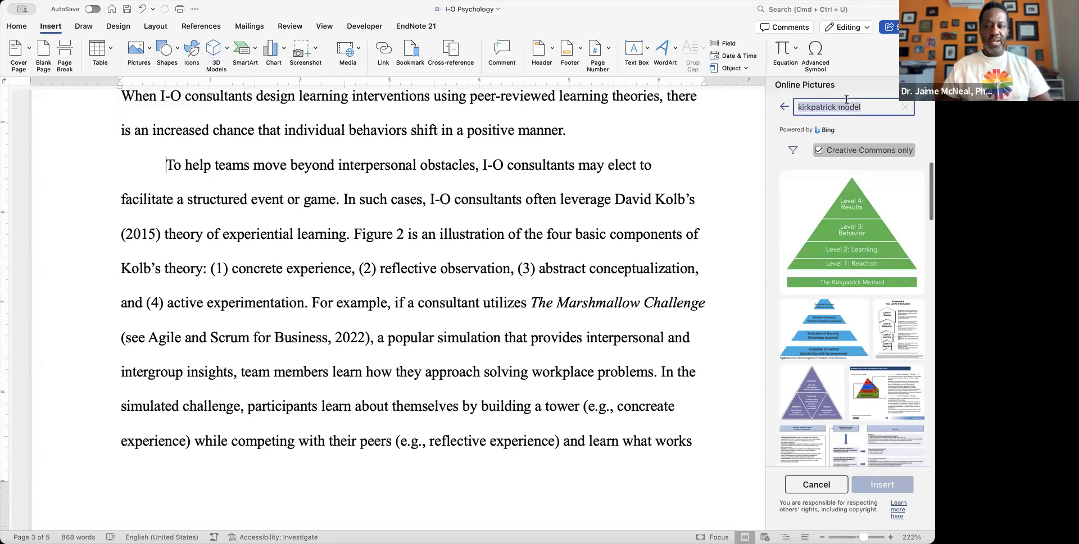
{"action": "type", "text": "Kolb's theory"}
{"action": "key", "text": "Return"}
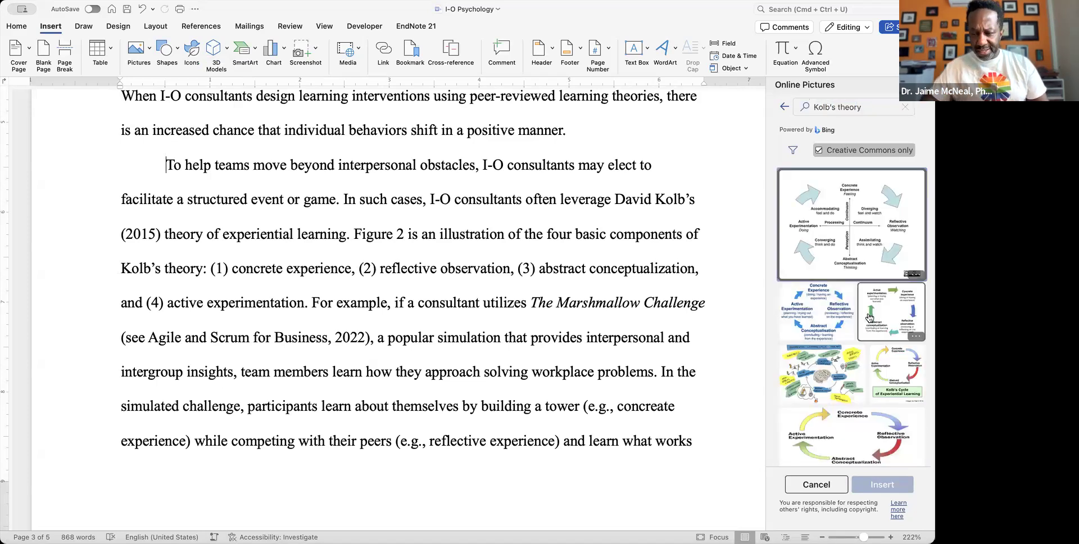
Find the Kolb's Reflective Learning Cycle picture with four coloured circles among the results and insert it before the paragraph.
{"action": "scroll", "coordinate": [870, 318], "scroll_direction": "down", "scroll_amount": 5}
{"action": "scroll", "coordinate": [869, 318], "scroll_direction": "down", "scroll_amount": 8}
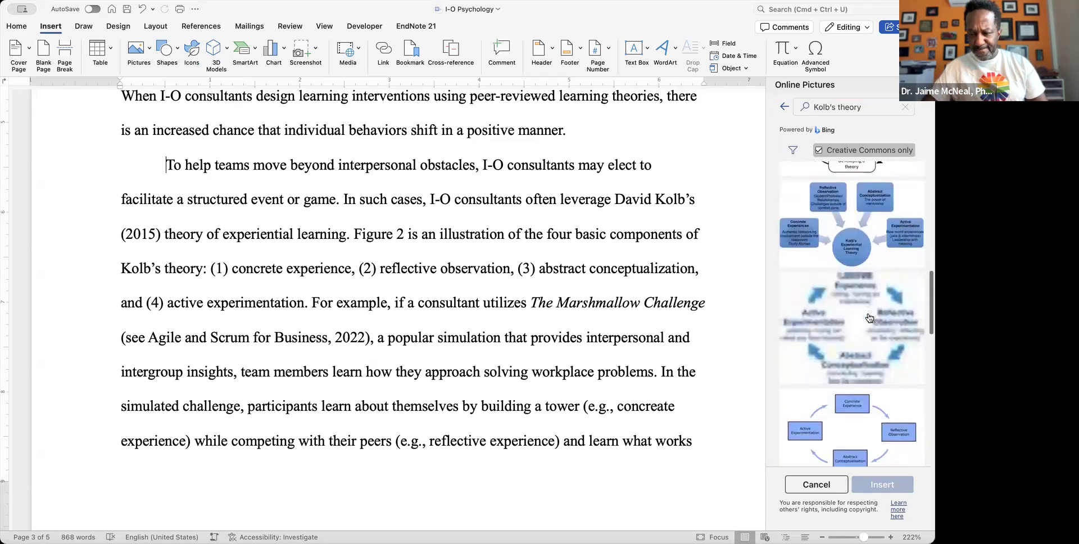
{"action": "scroll", "coordinate": [869, 318], "scroll_direction": "down", "scroll_amount": 5}
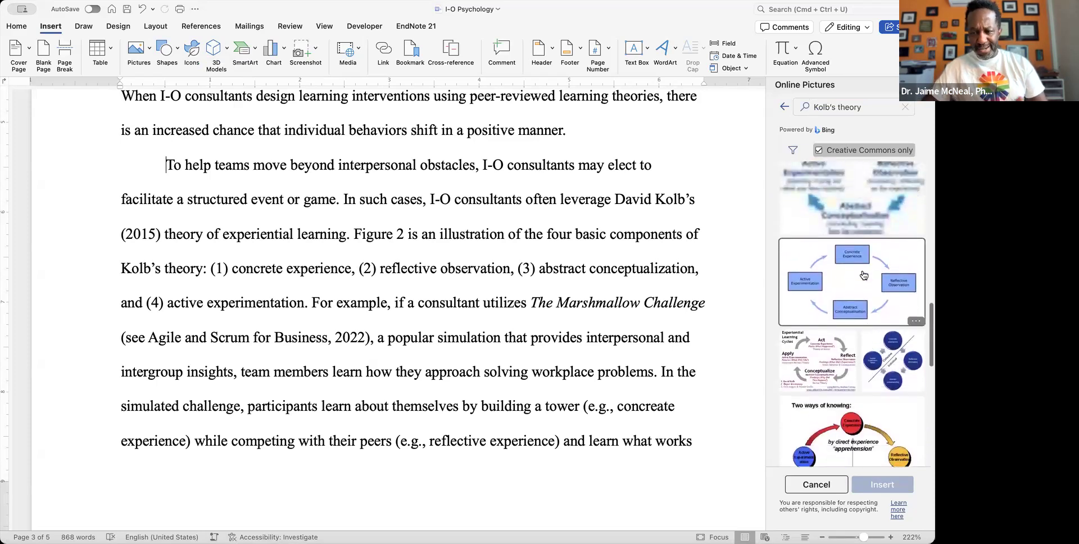
{"action": "scroll", "coordinate": [863, 281], "scroll_direction": "down", "scroll_amount": 1}
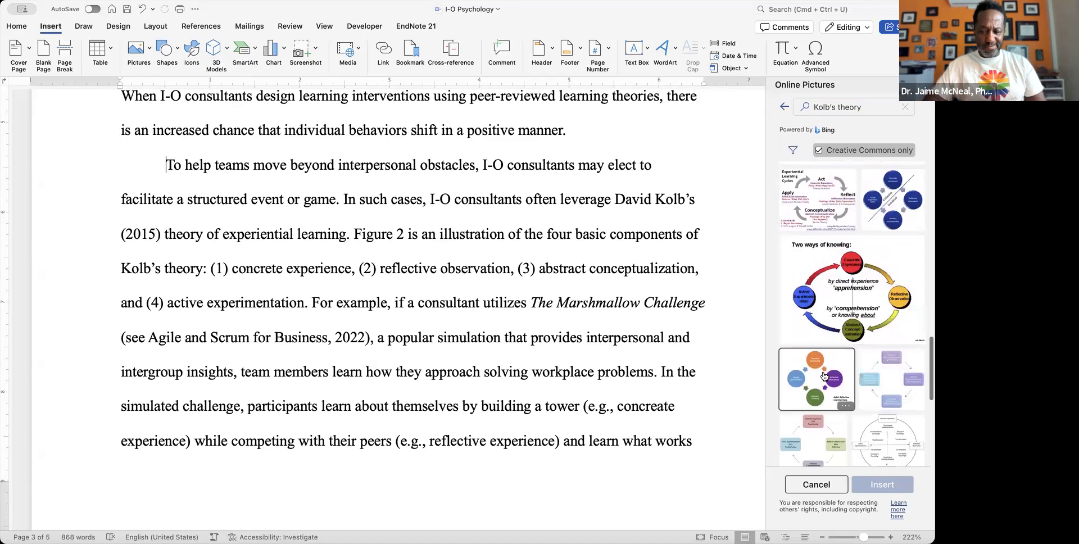
{"action": "left_click", "coordinate": [820, 373]}
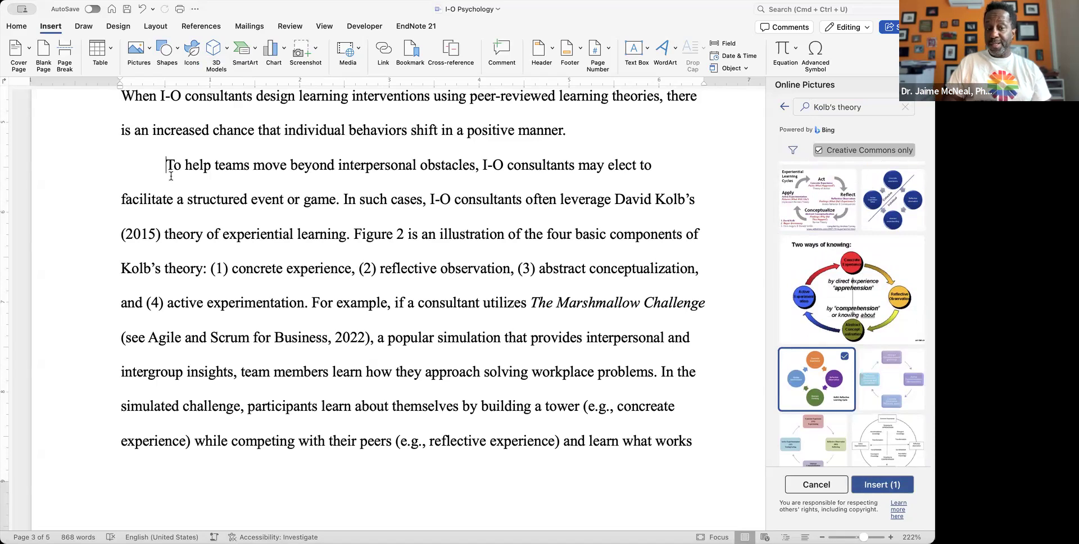
{"action": "left_click", "coordinate": [882, 485]}
Select the photo licence attribution text box beneath the Kolb's Reflective Learning Cycle picture.
{"action": "scroll", "coordinate": [687, 363], "scroll_direction": "down", "scroll_amount": 10}
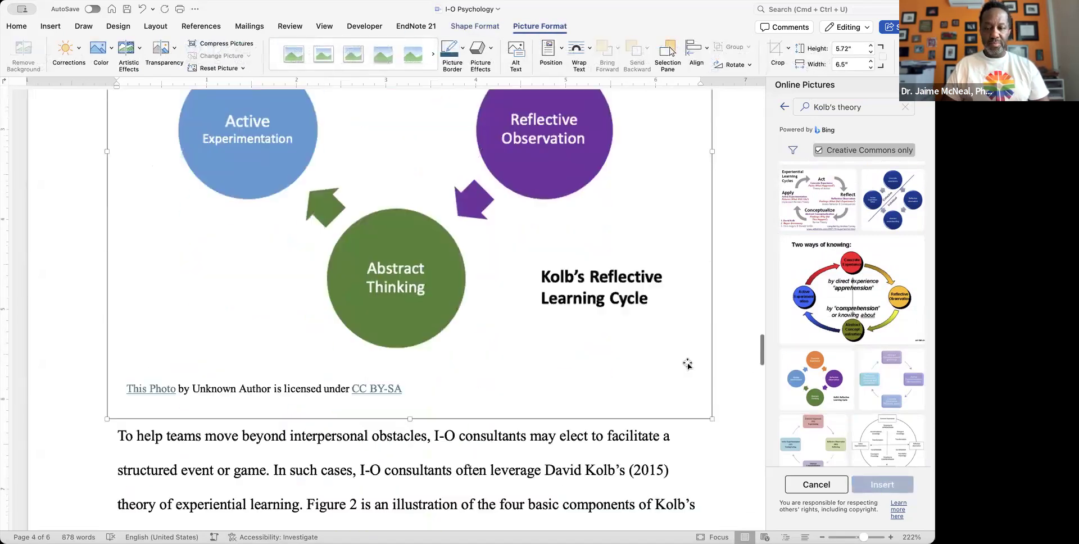
{"action": "scroll", "coordinate": [687, 364], "scroll_direction": "down", "scroll_amount": 3}
{"action": "scroll", "coordinate": [477, 286], "scroll_direction": "up", "scroll_amount": 5}
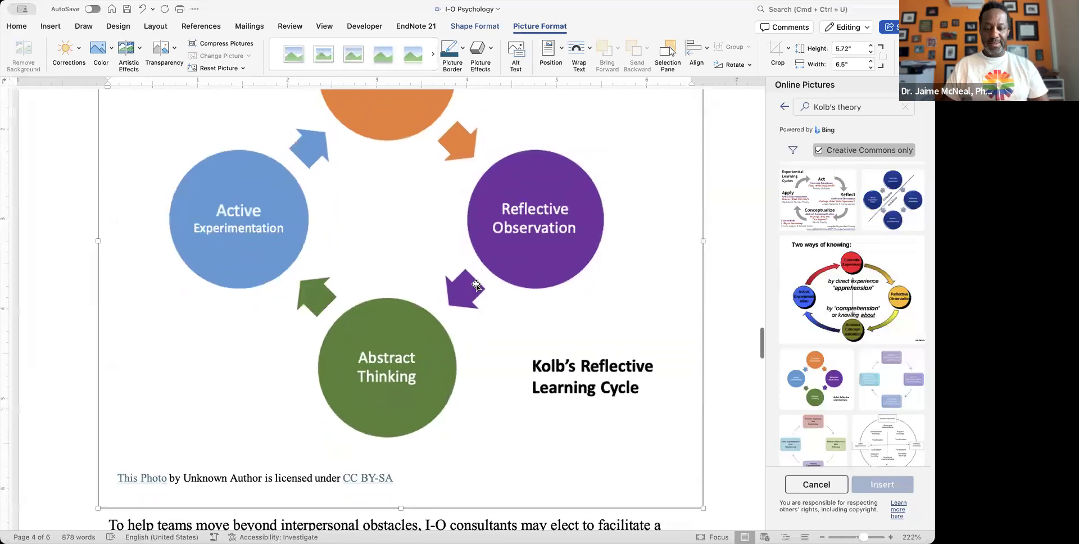
{"action": "scroll", "coordinate": [477, 285], "scroll_direction": "down", "scroll_amount": 2}
{"action": "left_click", "coordinate": [236, 428]}
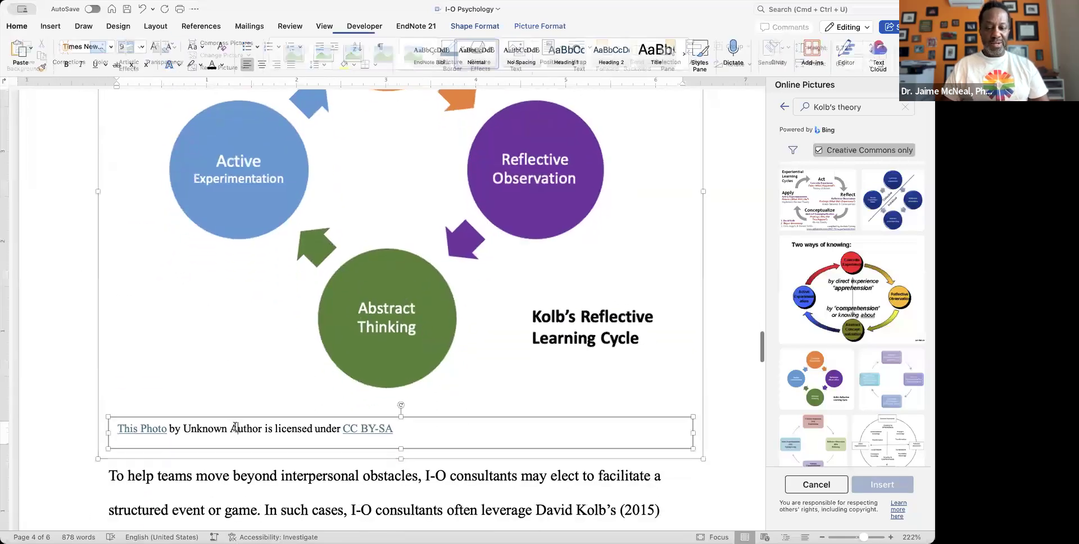